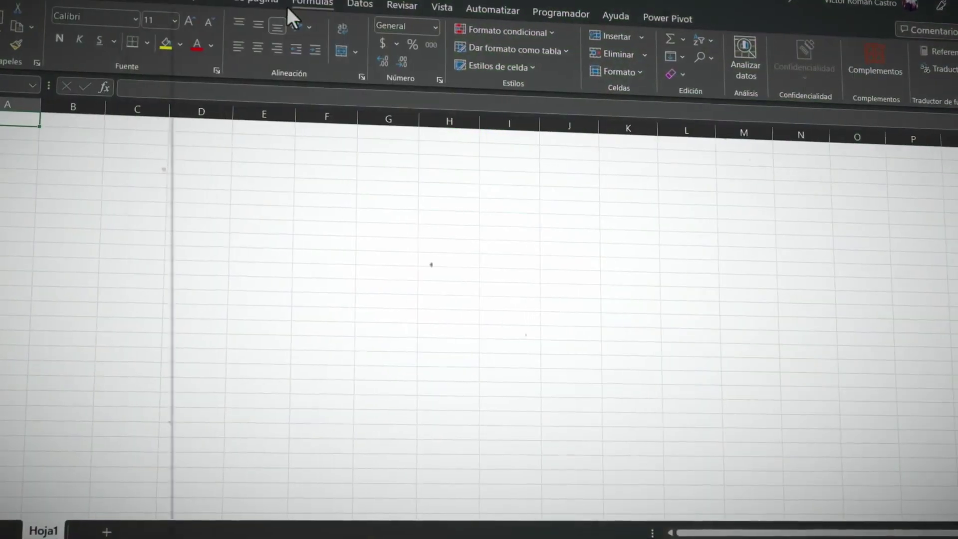
Step: Show the Programador (Developer) tools for macros and Visual Basic on the empty Hoja1 sheet
click(565, 16)
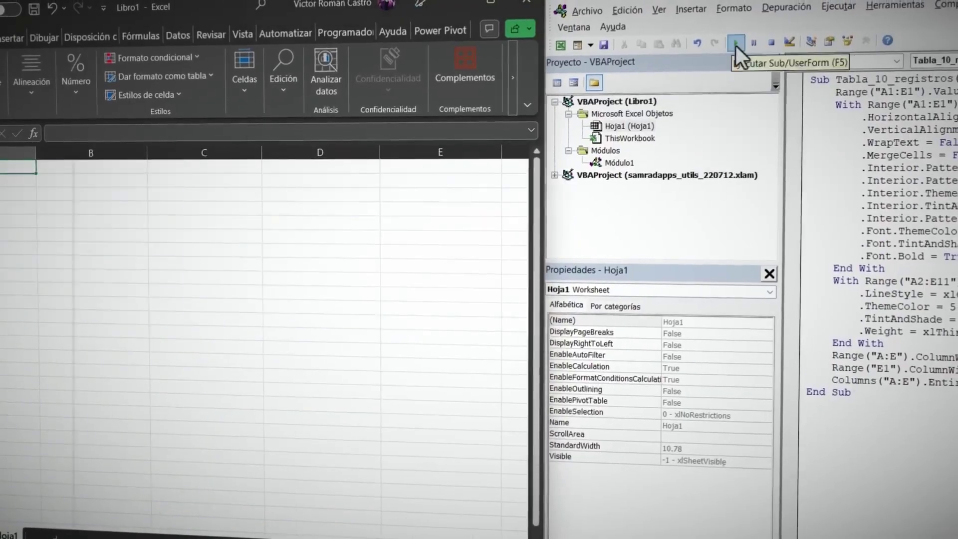
click(736, 45)
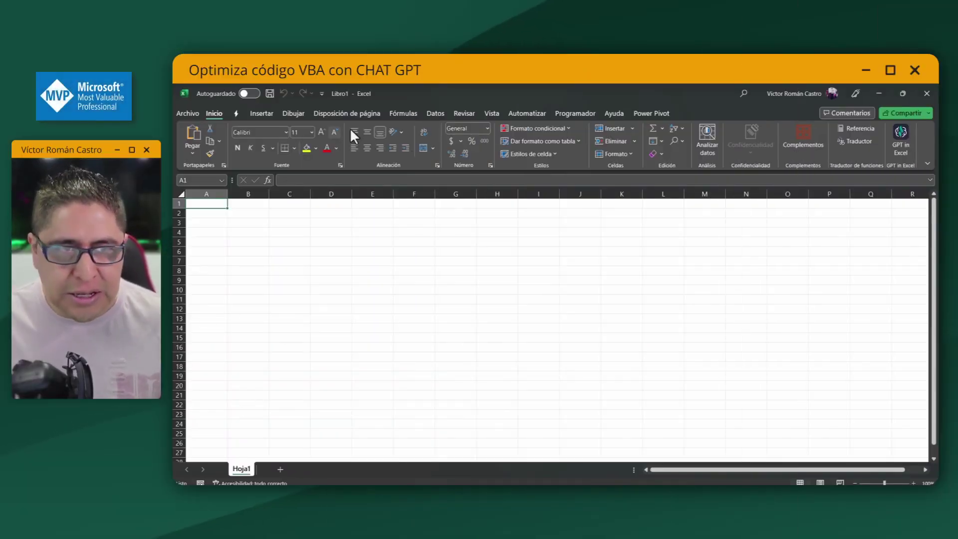
click(581, 112)
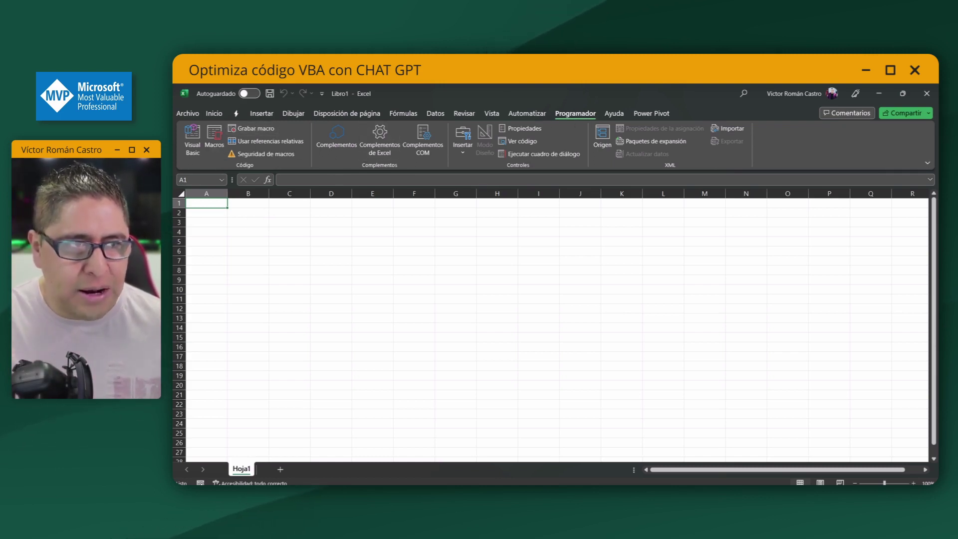
click(186, 114)
click(210, 470)
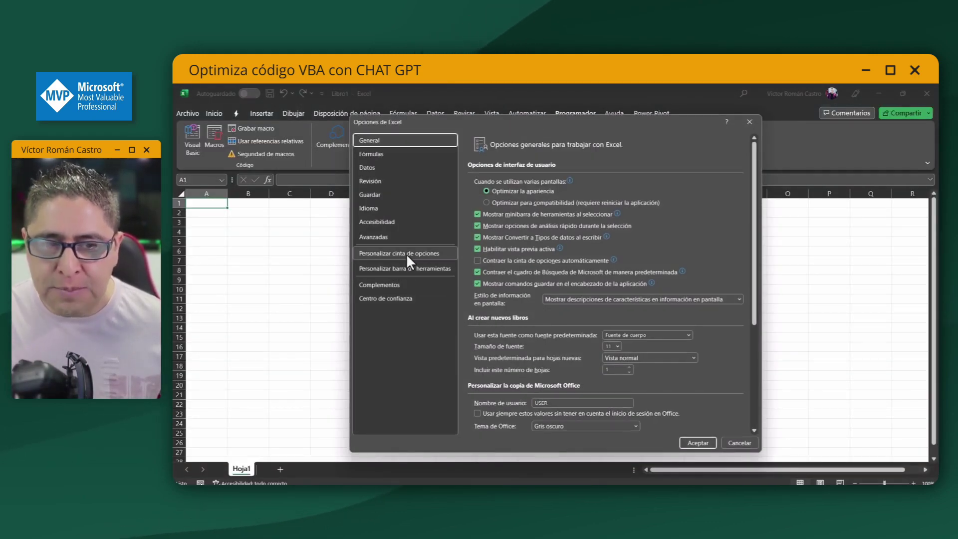
click(406, 254)
scroll(699, 309, down, 2)
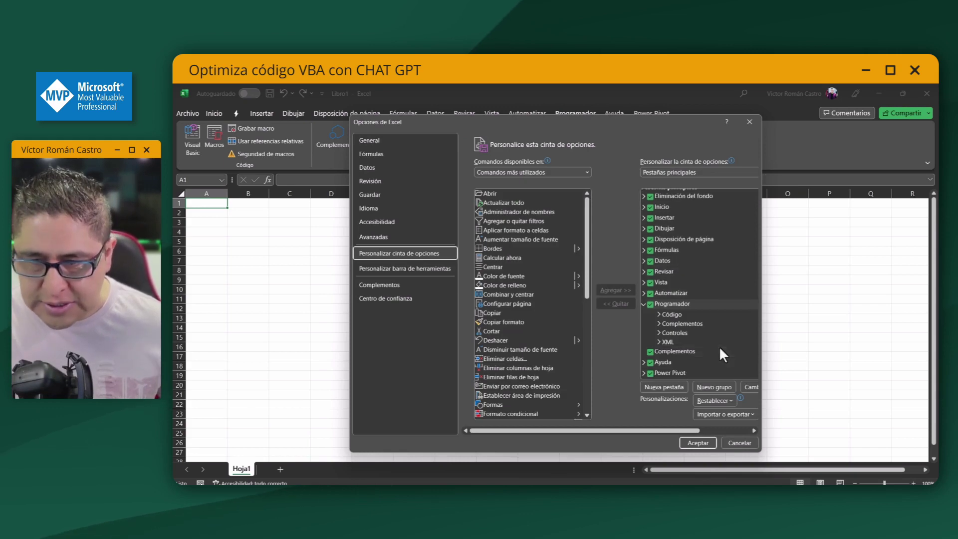
click(650, 304)
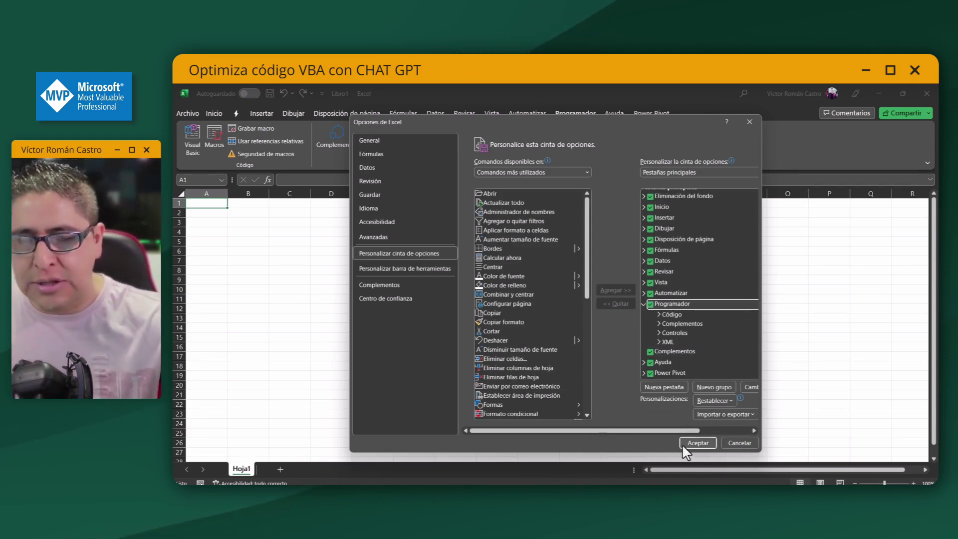
click(698, 442)
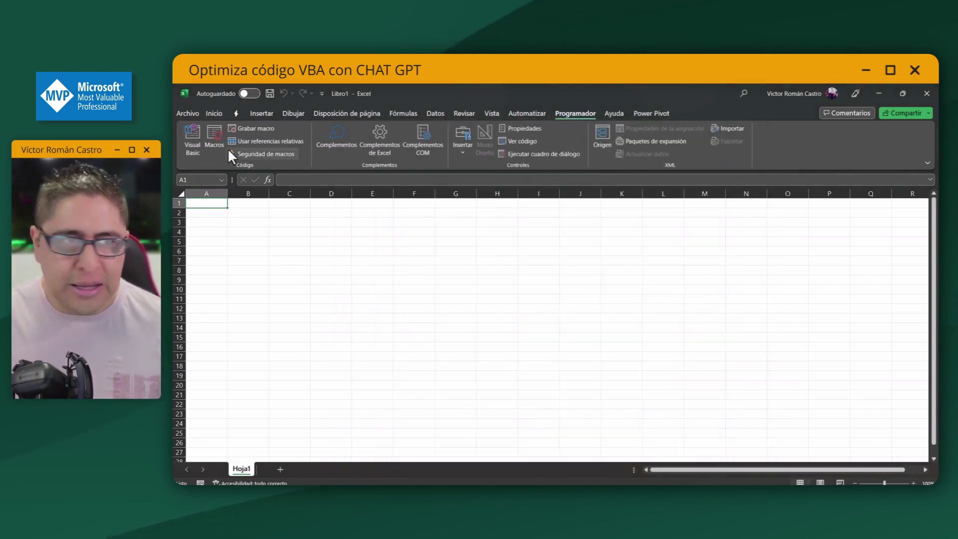
Step: Record a new macro named Tabla_10_registros, stored in Este libro
click(257, 130)
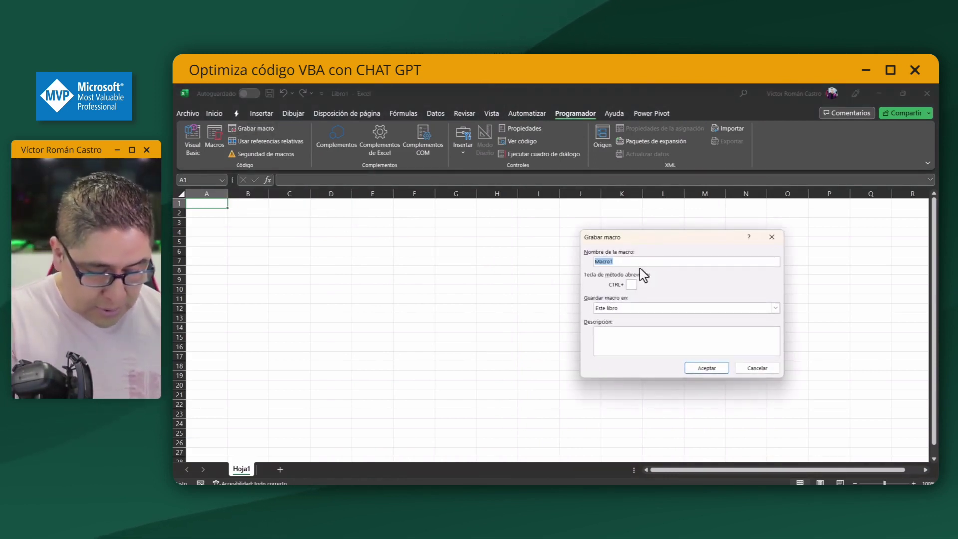
text(Tabla_10_registros)
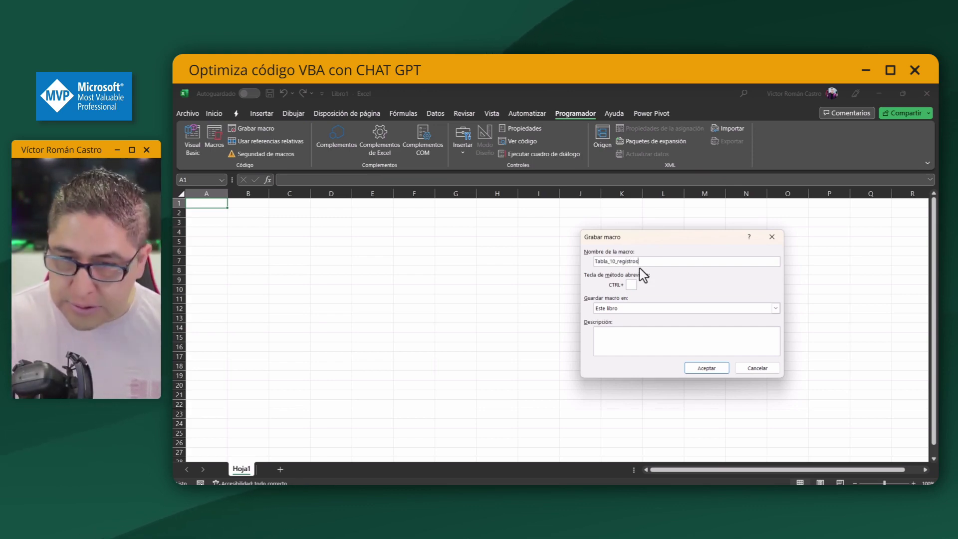
click(707, 370)
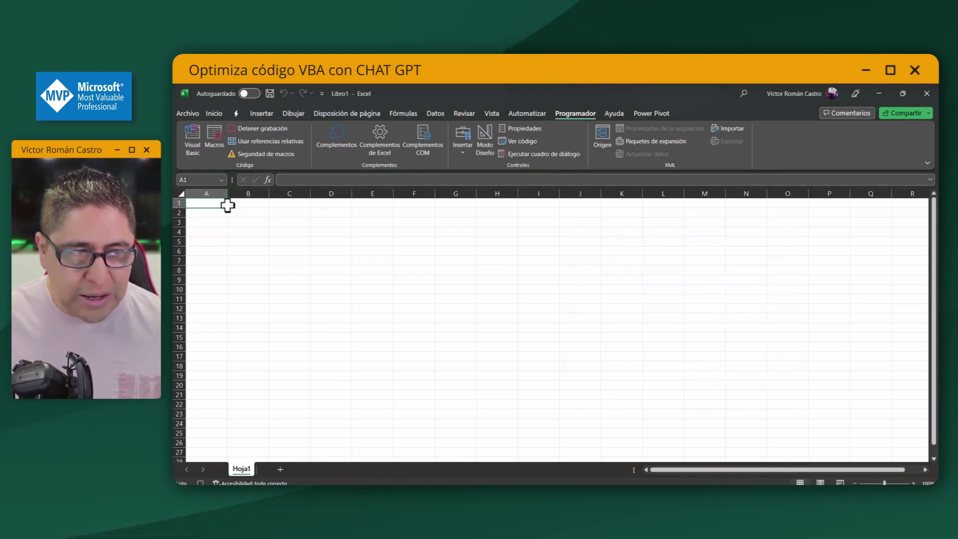
Step: Enter the headers Nombre, Apellidos and Direción in A1:C1
text(Nombre)
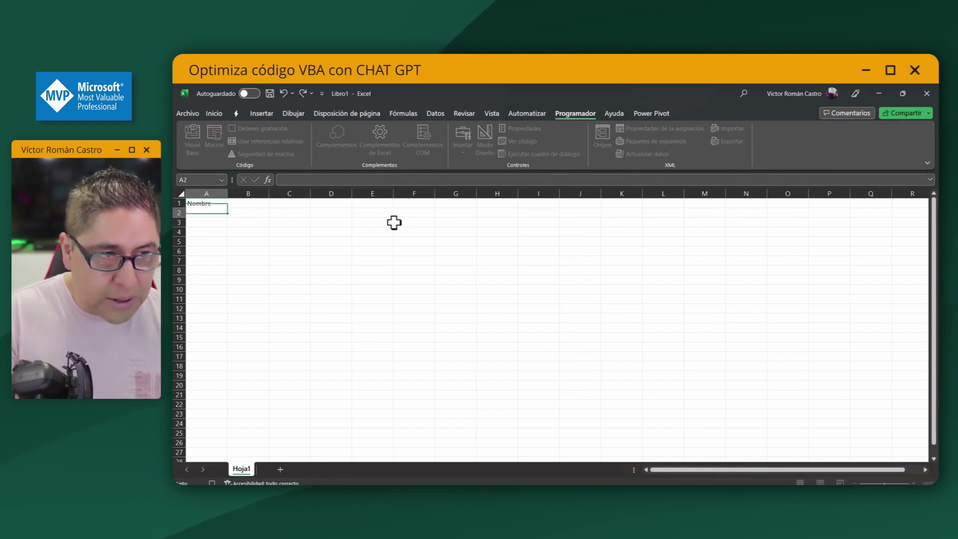
key(Up)
key(Right)
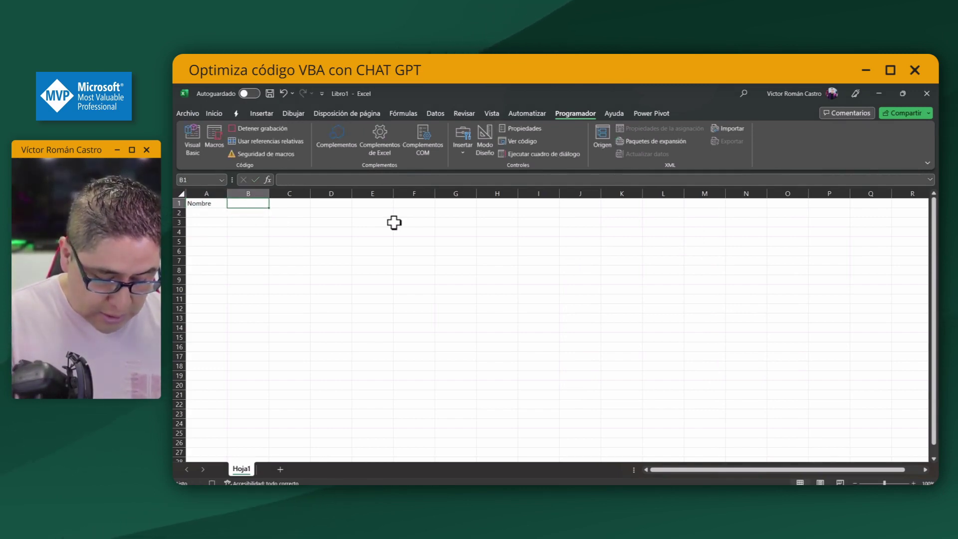
text(Apellidos)
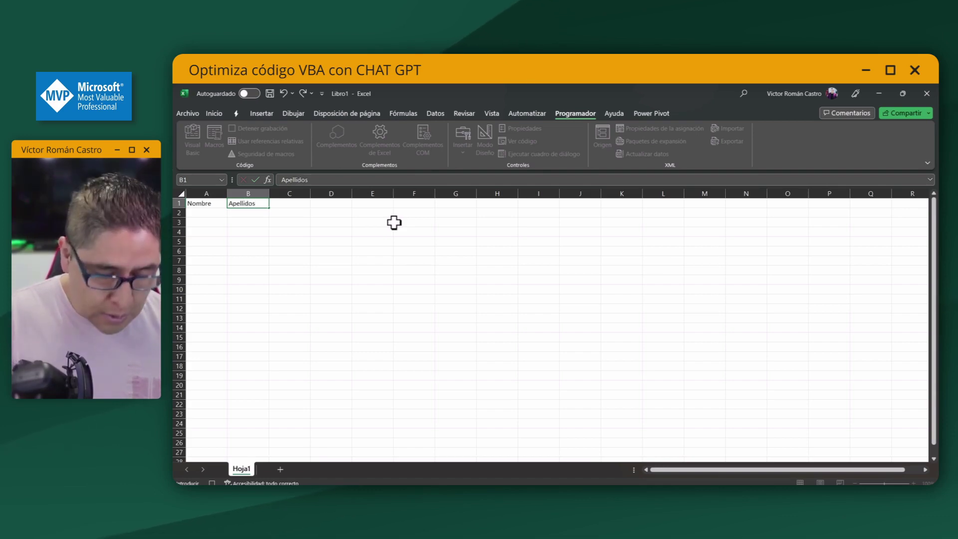
key(Tab)
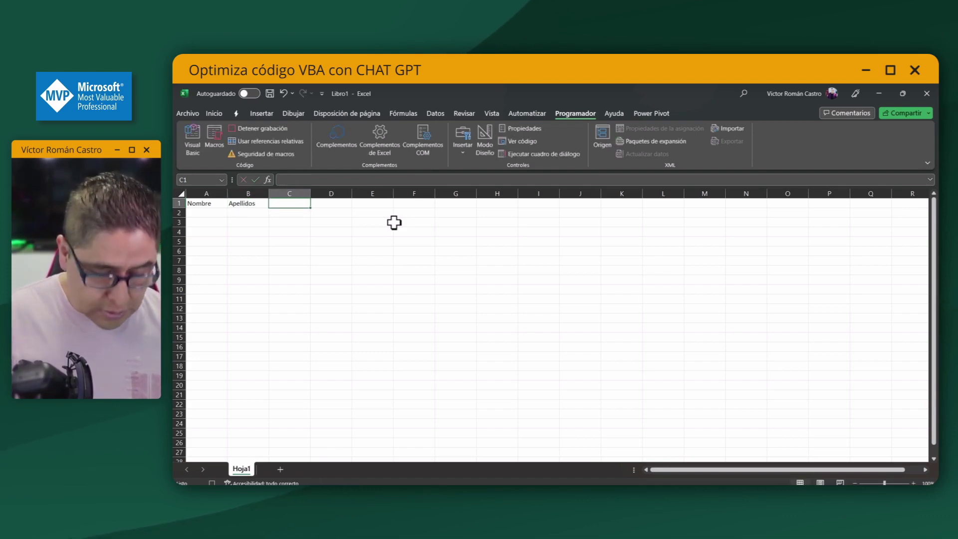
text(Direción)
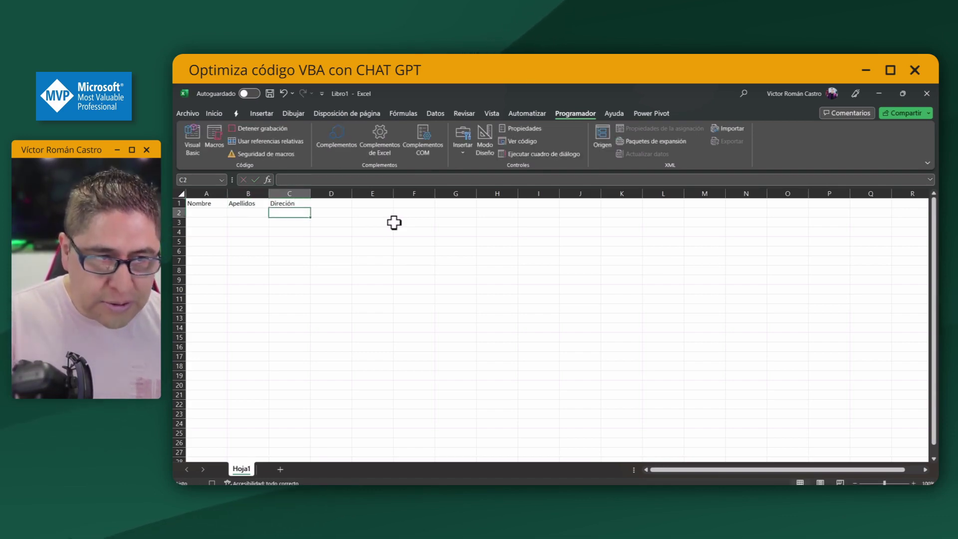
key(Tab)
Step: Enter Correo Electrónico in D1 and auto-fit column D, then Nacionalidad in E1
text(Corr)
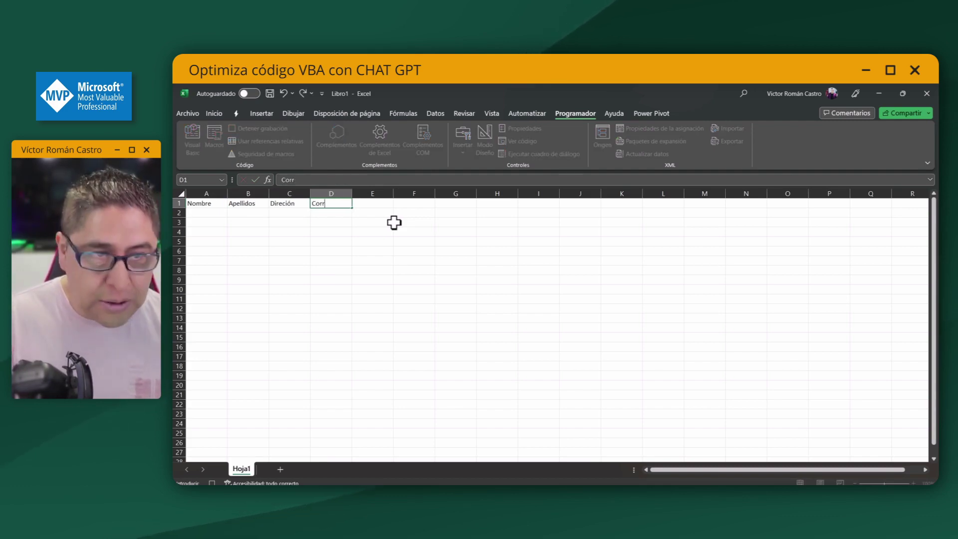
text(eo Electr)
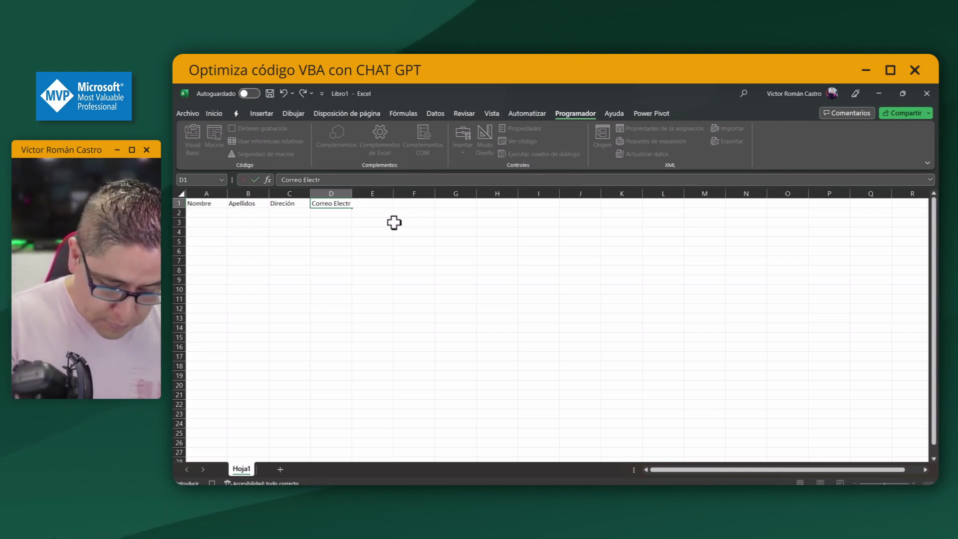
text(ónico)
key(Return)
key(Up)
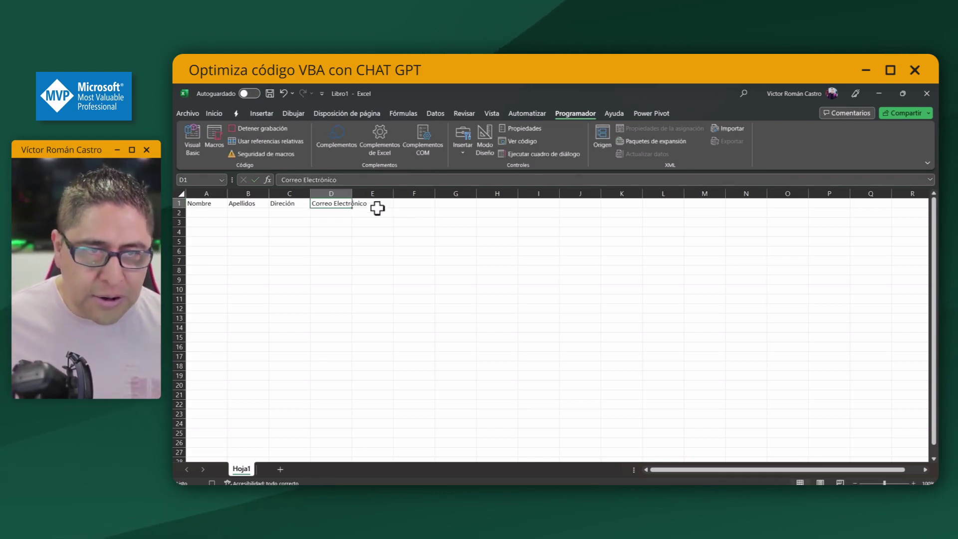
double_click(352, 194)
click(393, 203)
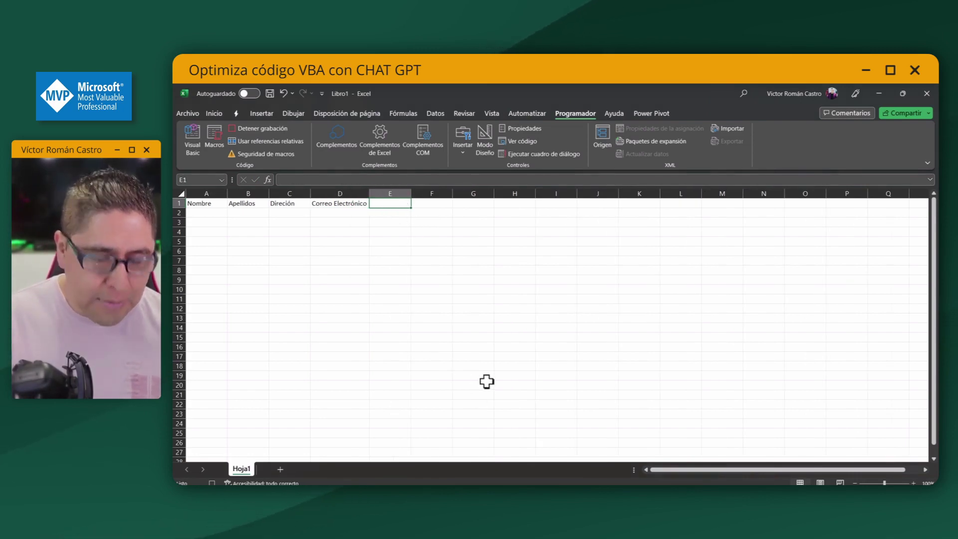
text(Nacional)
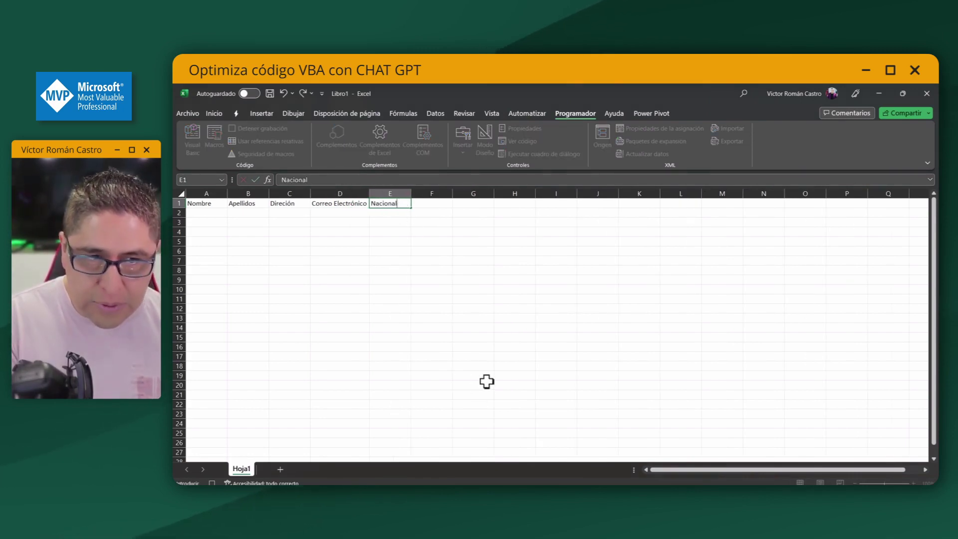
text(idad)
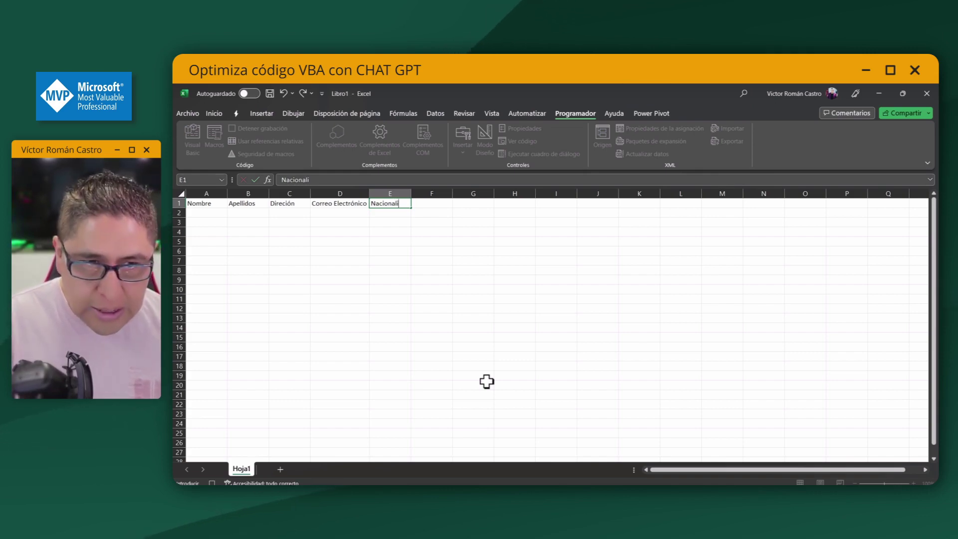
key(ctrl+Return)
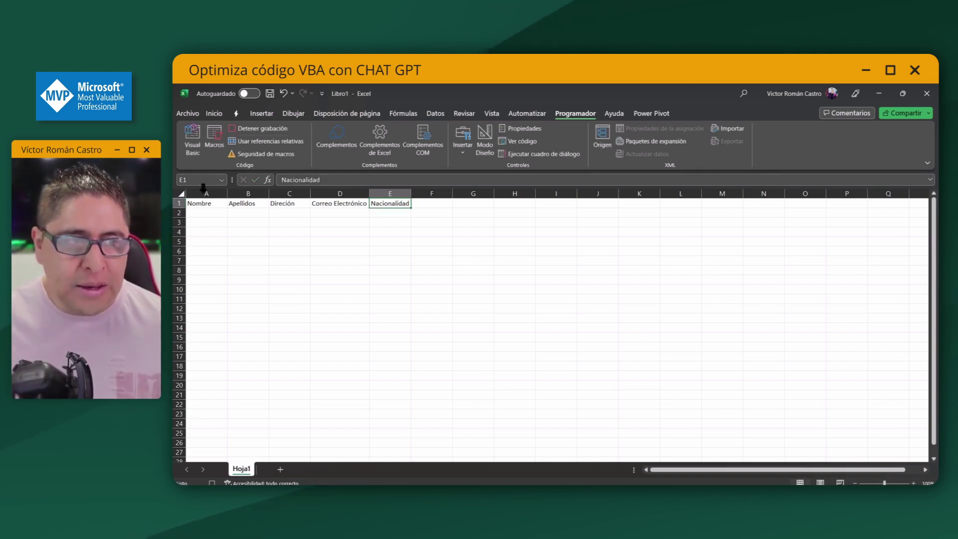
Step: Center the header cells A1:E1 horizontally and vertically
mouse_move(216, 203)
mouse_down()
mouse_move(422, 189)
mouse_move(399, 194)
mouse_up()
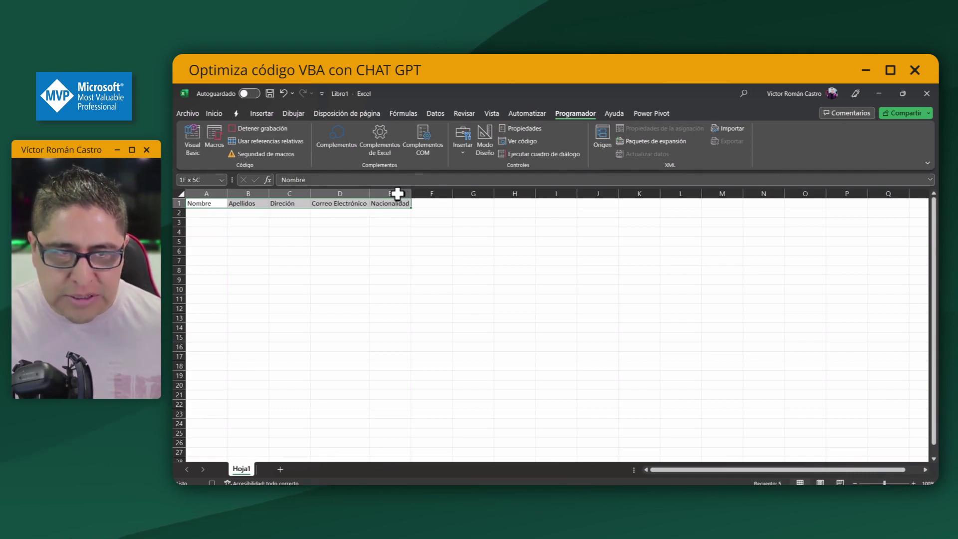
click(215, 114)
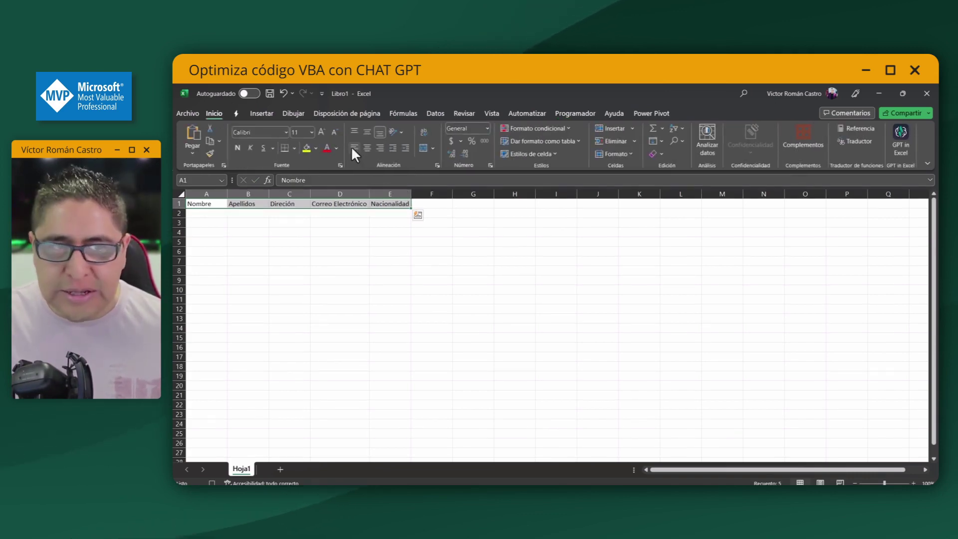
click(366, 148)
click(367, 133)
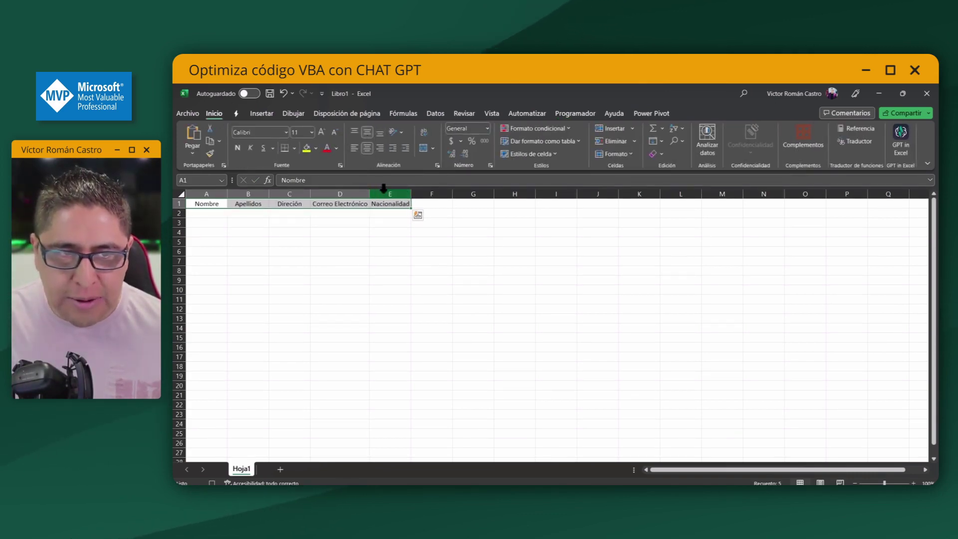
Step: Give columns A through E a uniform width that fits their contents
mouse_move(382, 189)
mouse_down()
mouse_move(213, 188)
mouse_move(238, 194)
mouse_up()
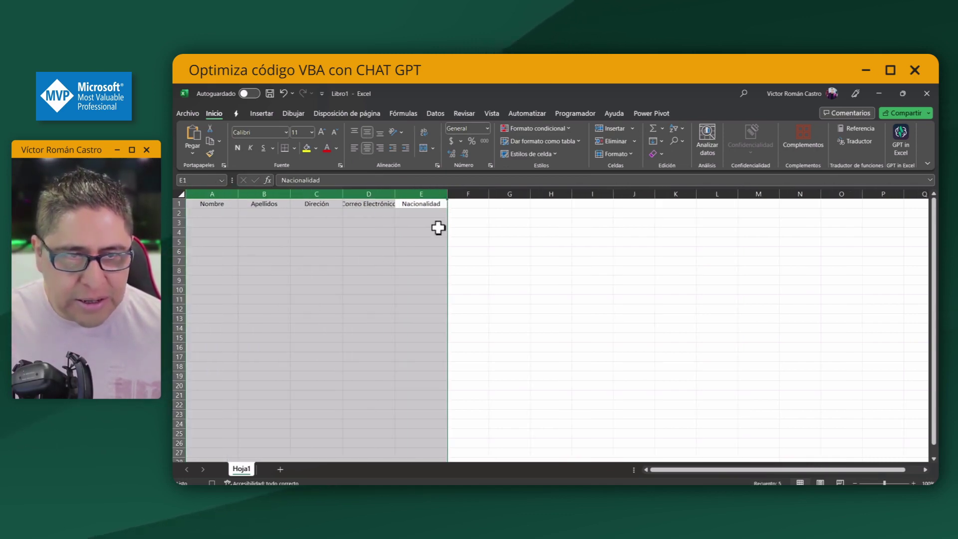
double_click(394, 194)
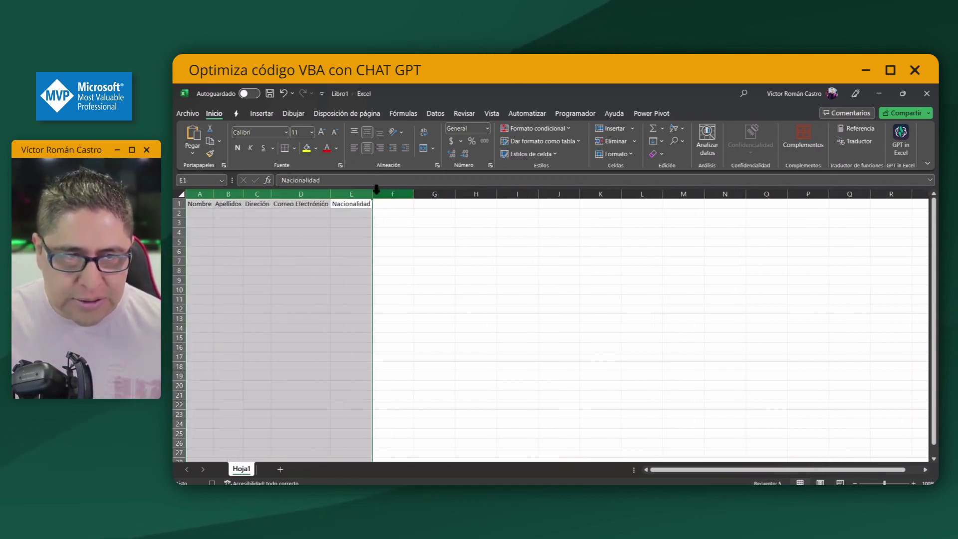
drag(330, 194, 355, 195)
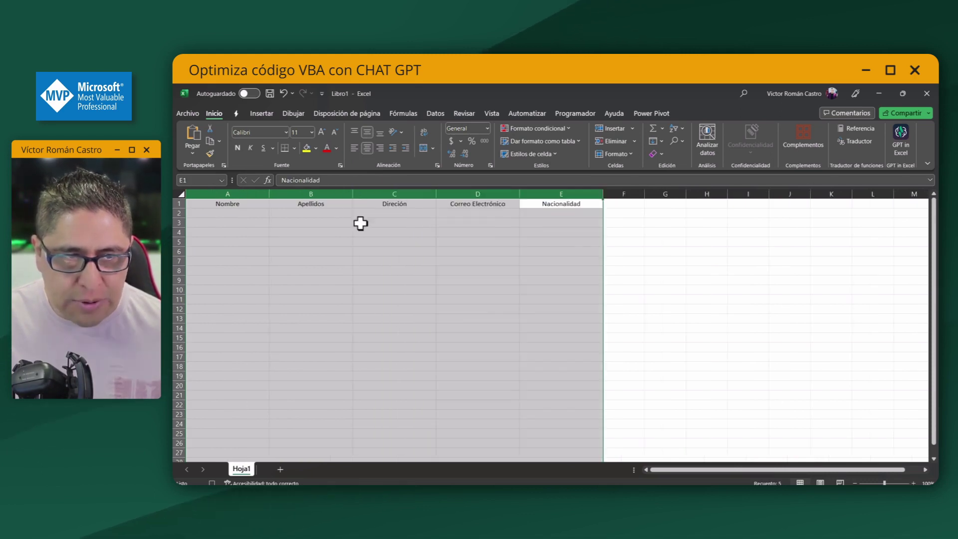
click(424, 240)
Step: Give headers A1:E1 a blue fill with white text
drag(265, 204, 543, 202)
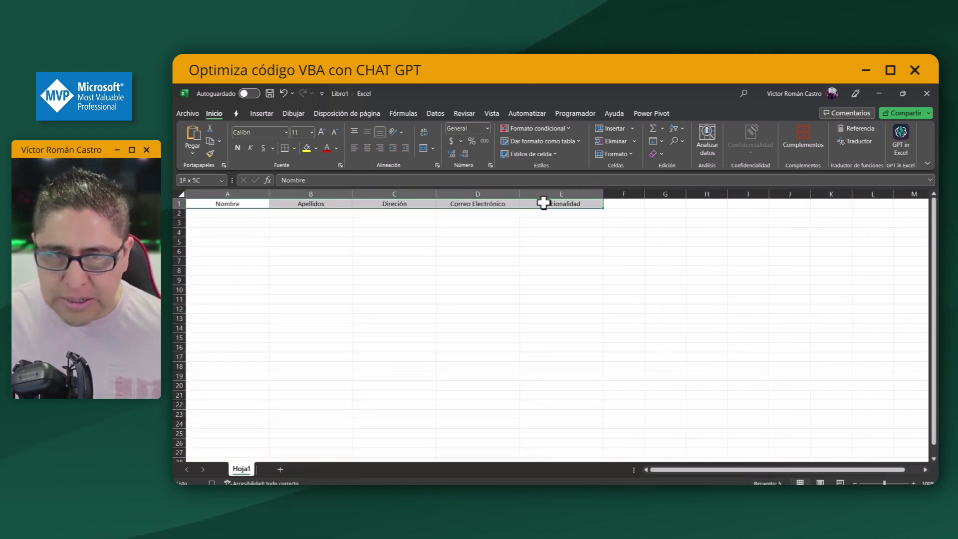
click(315, 149)
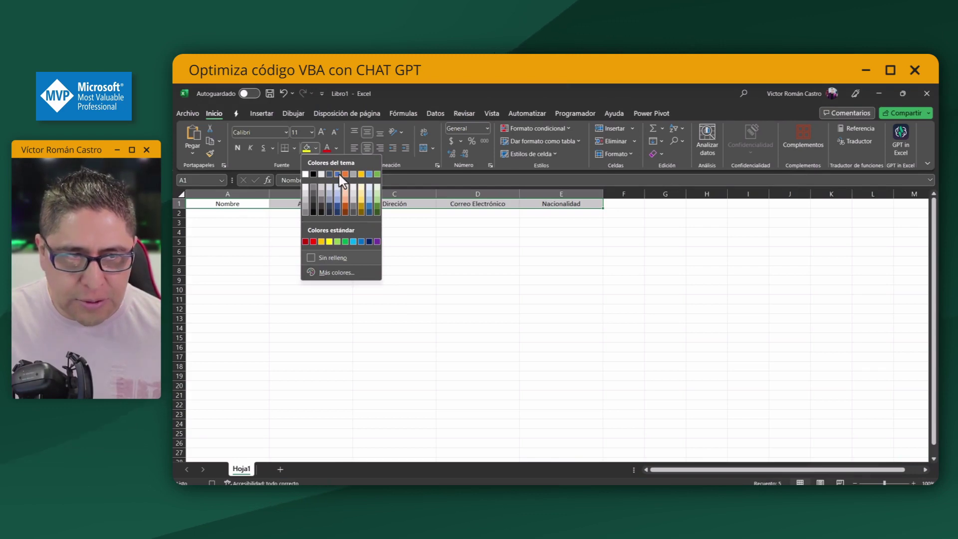
click(338, 175)
click(337, 148)
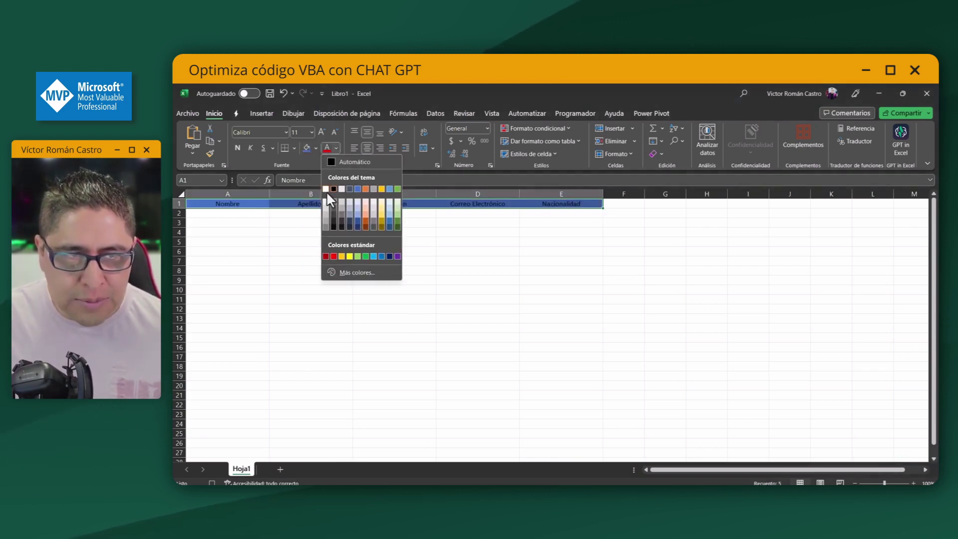
click(326, 189)
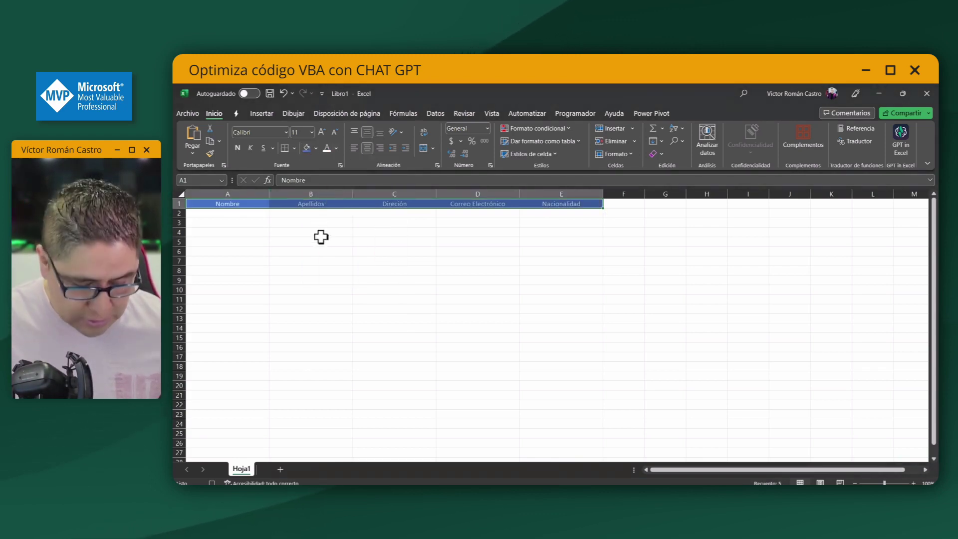
Step: Select the empty data rows beneath the header
mouse_move(229, 214)
mouse_down()
mouse_move(225, 293)
mouse_move(537, 291)
mouse_up()
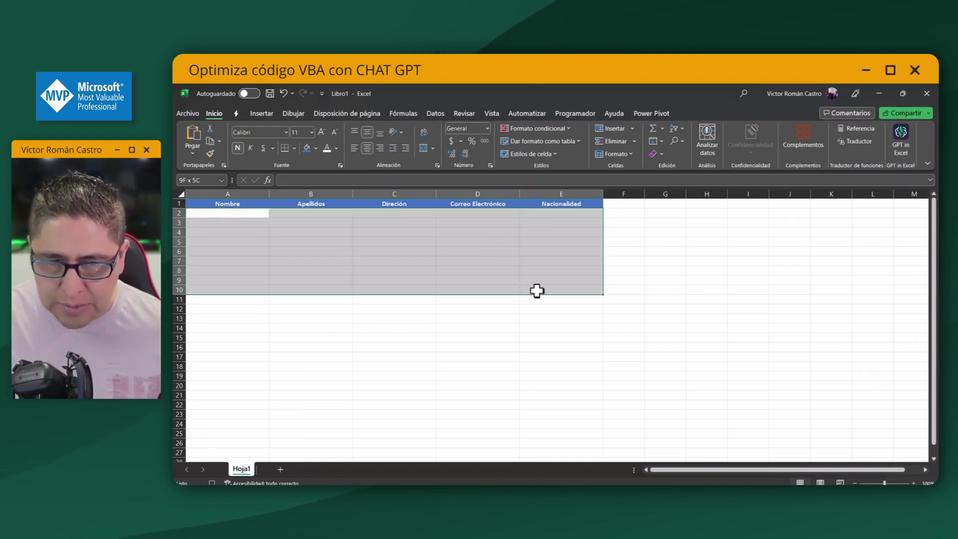
mouse_move(216, 214)
mouse_down()
mouse_move(221, 293)
mouse_move(529, 289)
mouse_up()
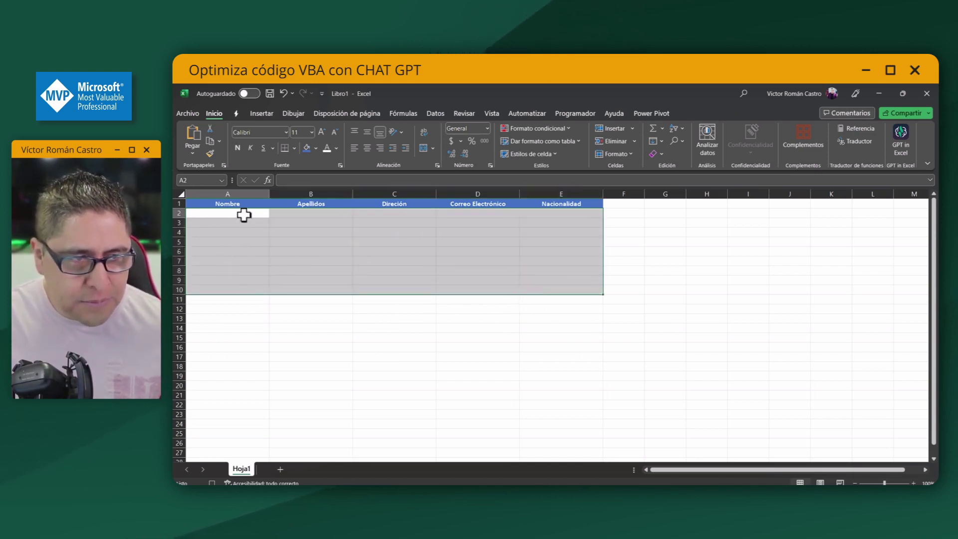
mouse_move(239, 218)
mouse_down()
mouse_move(348, 298)
mouse_move(543, 301)
mouse_up()
Step: Add blue outline and inside borders to the data range via Format Cells
key(ctrl+1)
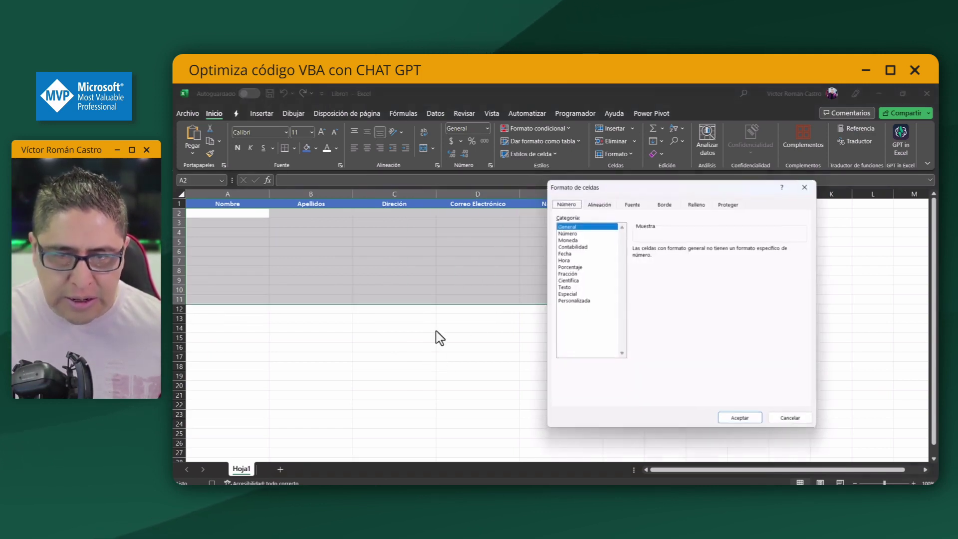
click(666, 204)
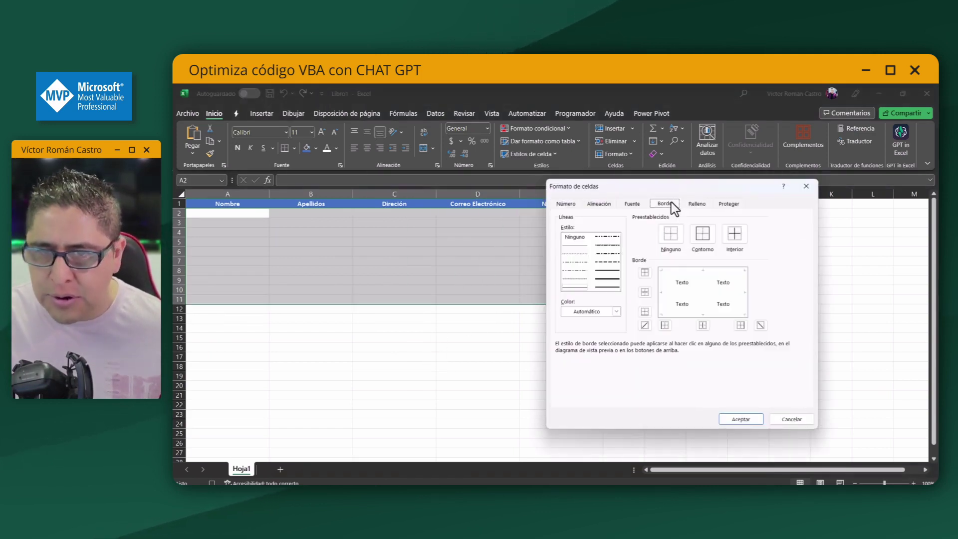
click(601, 312)
click(597, 353)
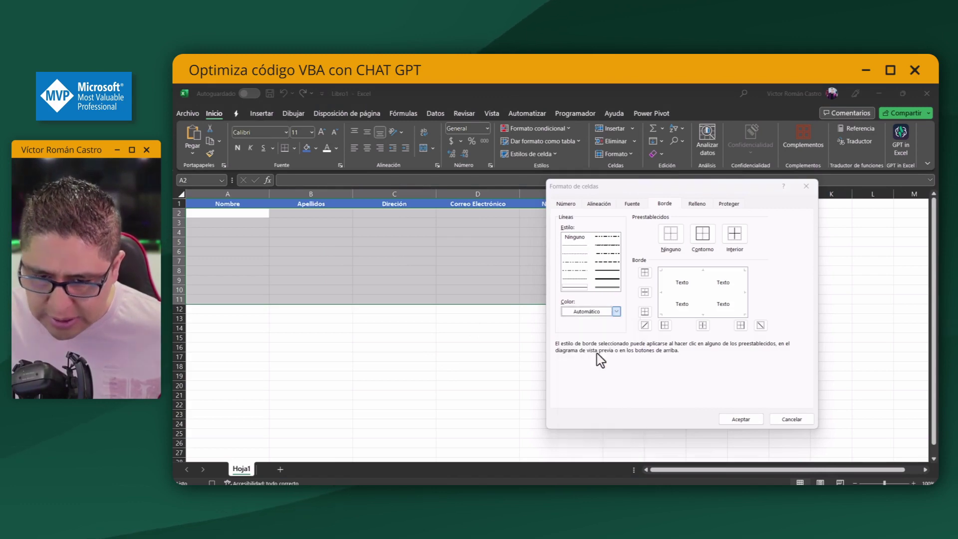
click(702, 234)
click(731, 242)
click(741, 419)
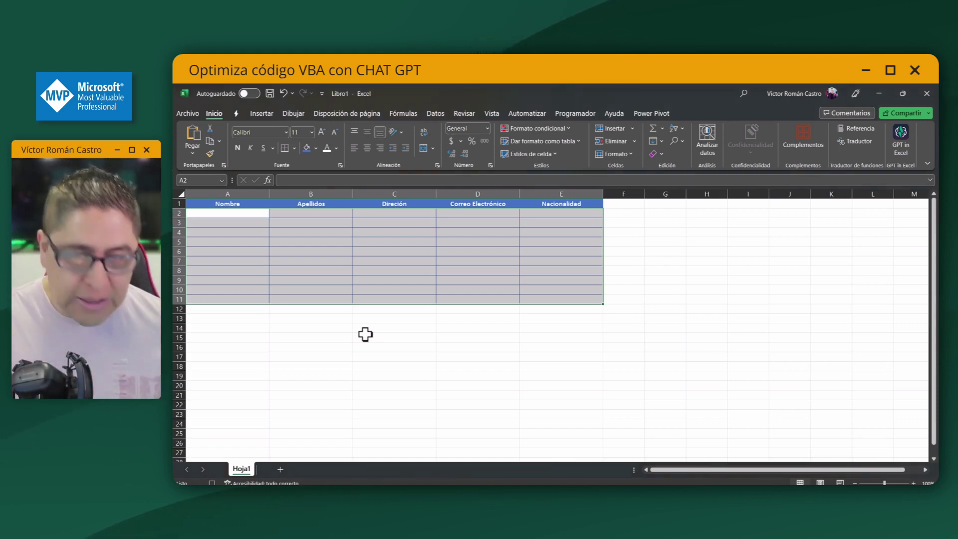
key(alt+F11)
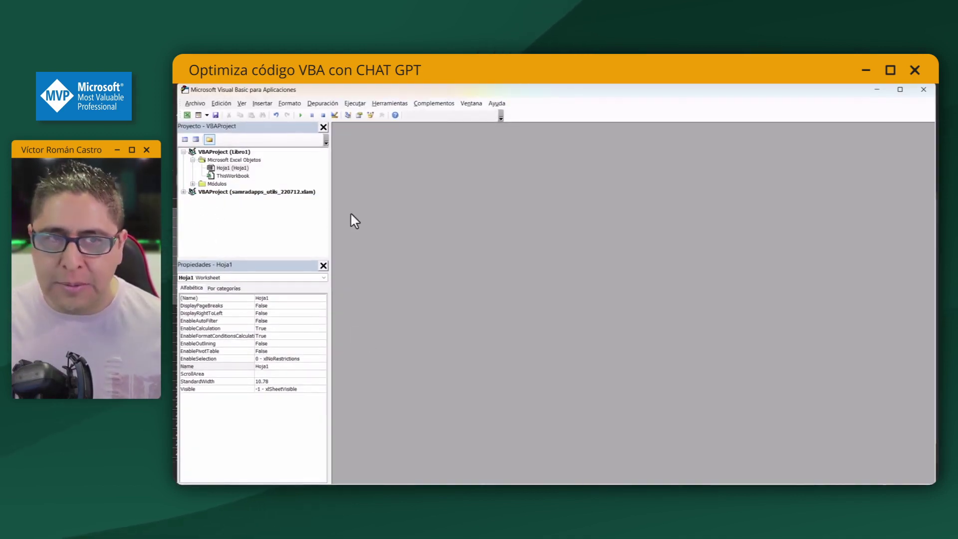
Step: Open Módulo1 from the Módulos folder to view the recorded Tabla_10_registros code
click(193, 184)
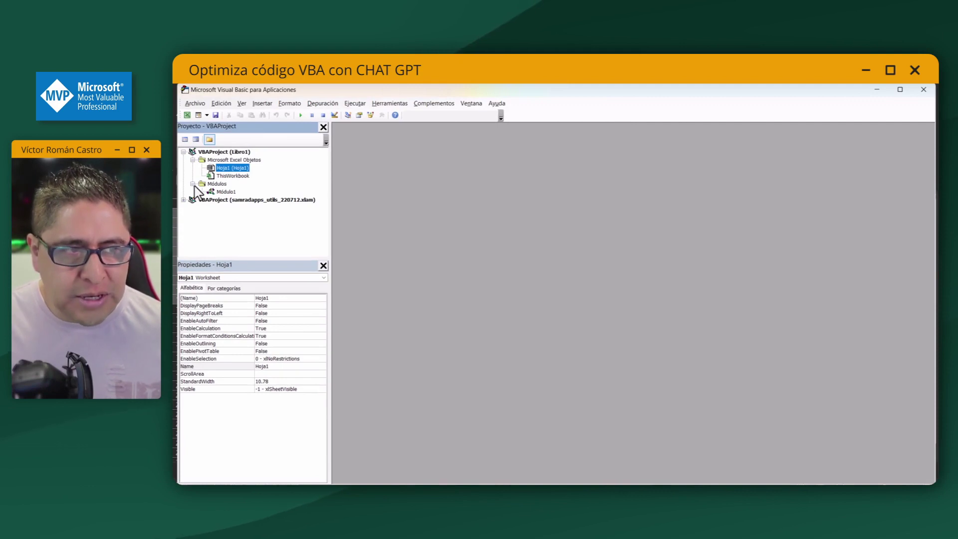
double_click(227, 192)
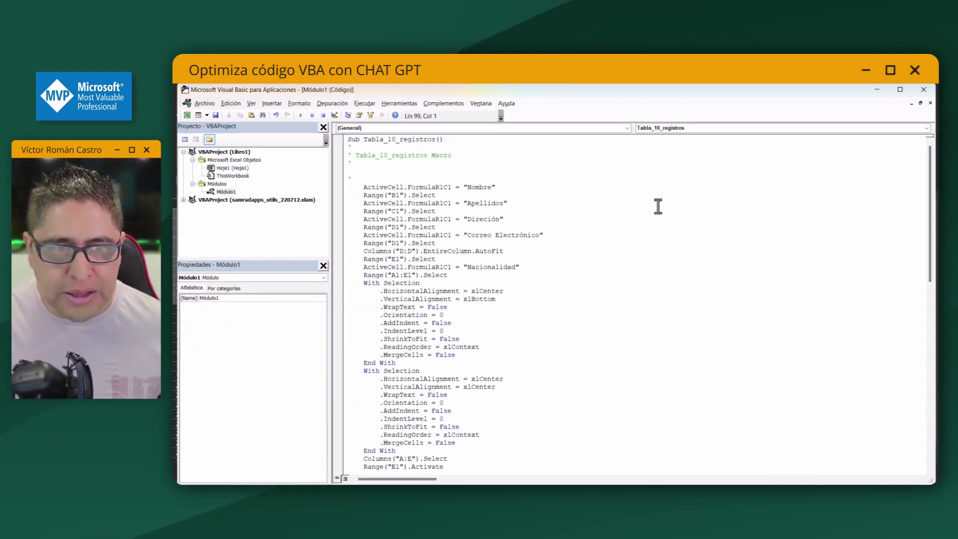
mouse_move(930, 170)
mouse_down()
mouse_move(928, 392)
mouse_move(926, 155)
mouse_move(927, 395)
mouse_move(927, 156)
mouse_up()
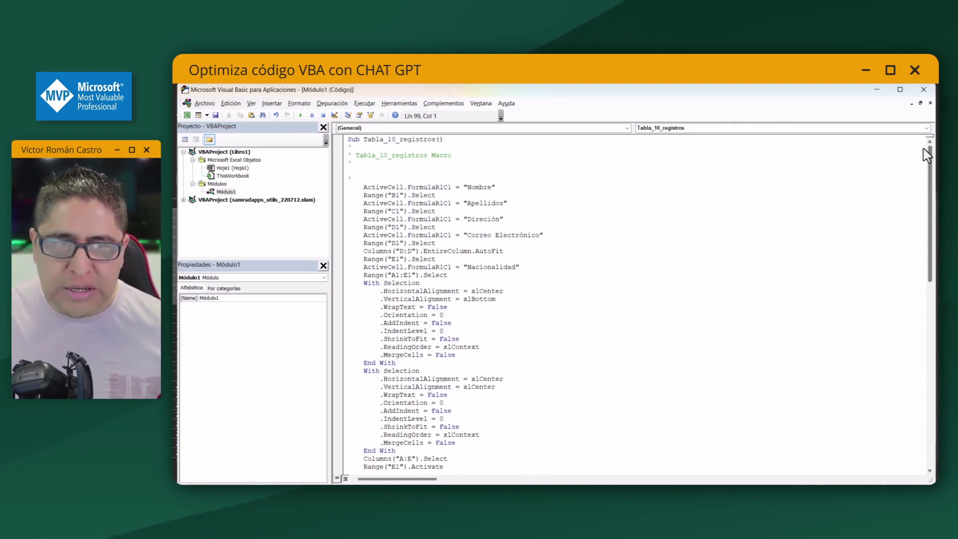
mouse_move(932, 169)
mouse_down()
mouse_move(926, 381)
mouse_move(929, 224)
mouse_move(902, 129)
mouse_up()
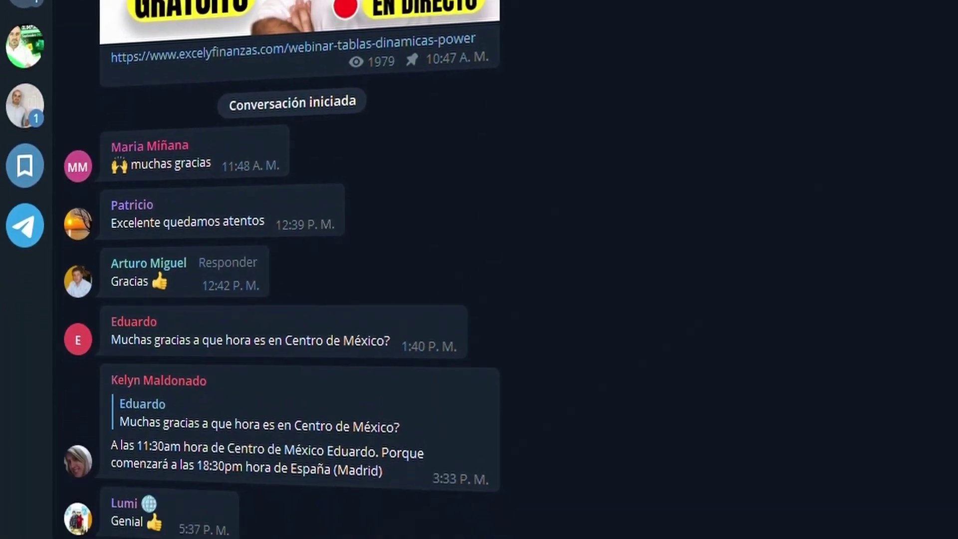
scroll(891, 340, down, 3)
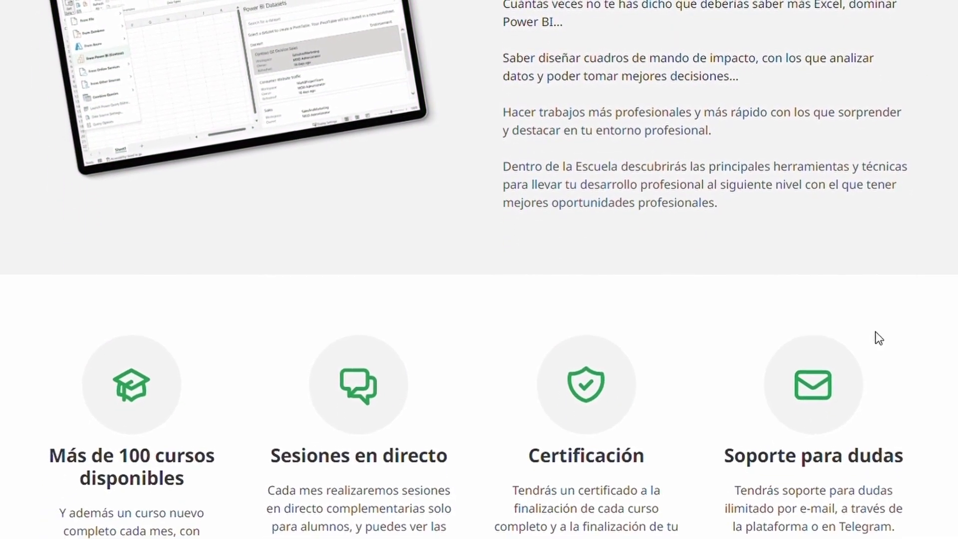
scroll(875, 331, down, 1)
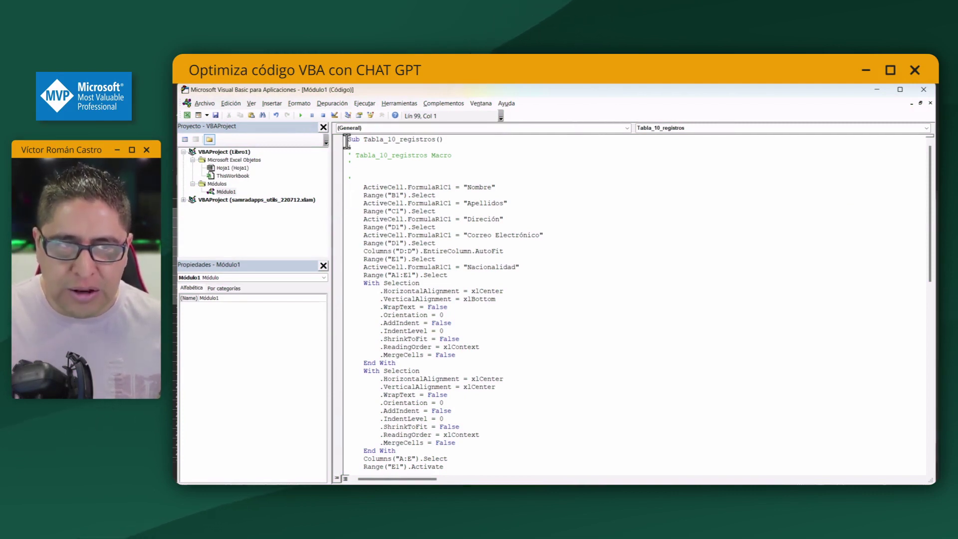
Step: Copy the macro code and ask ChatGPT to 'actua como un experto en VBA para excel'
drag(347, 141, 507, 310)
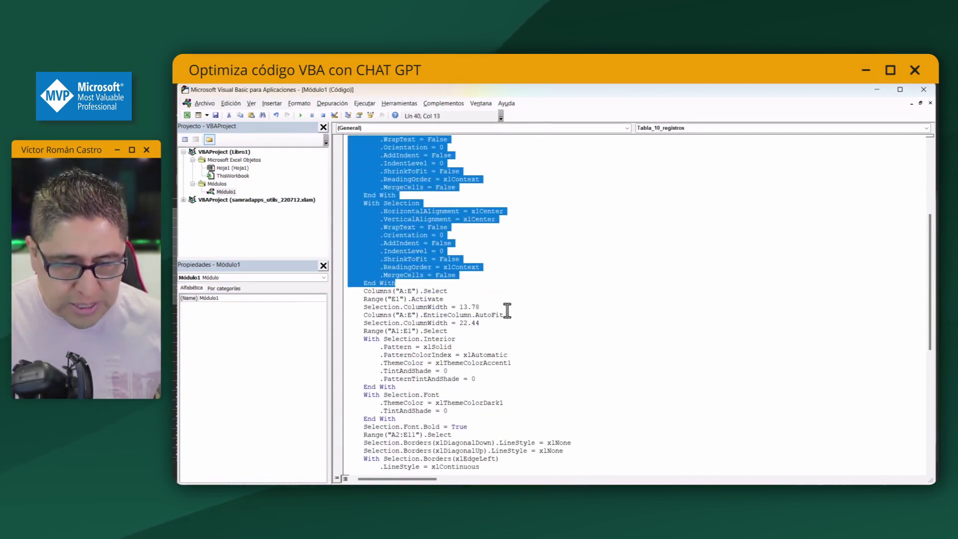
drag(507, 310, 511, 466)
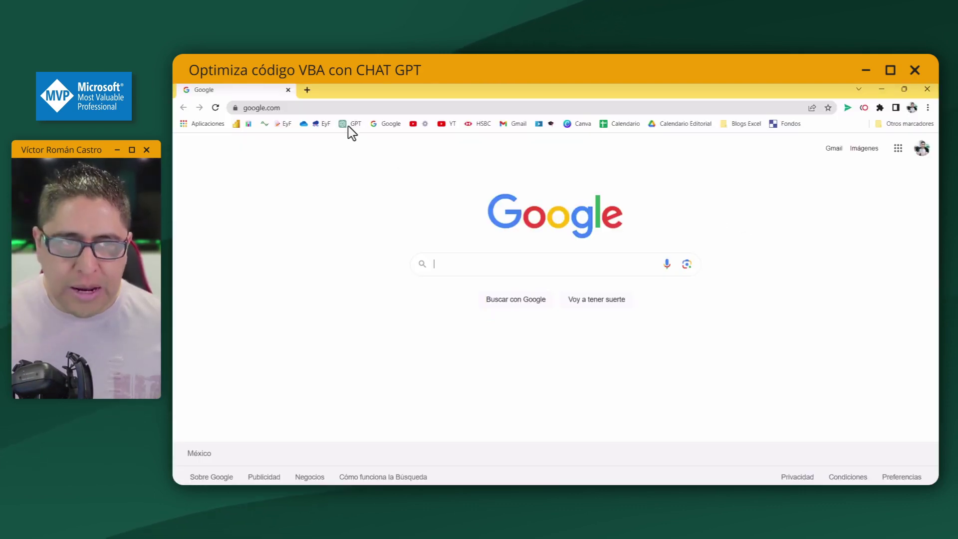
click(351, 124)
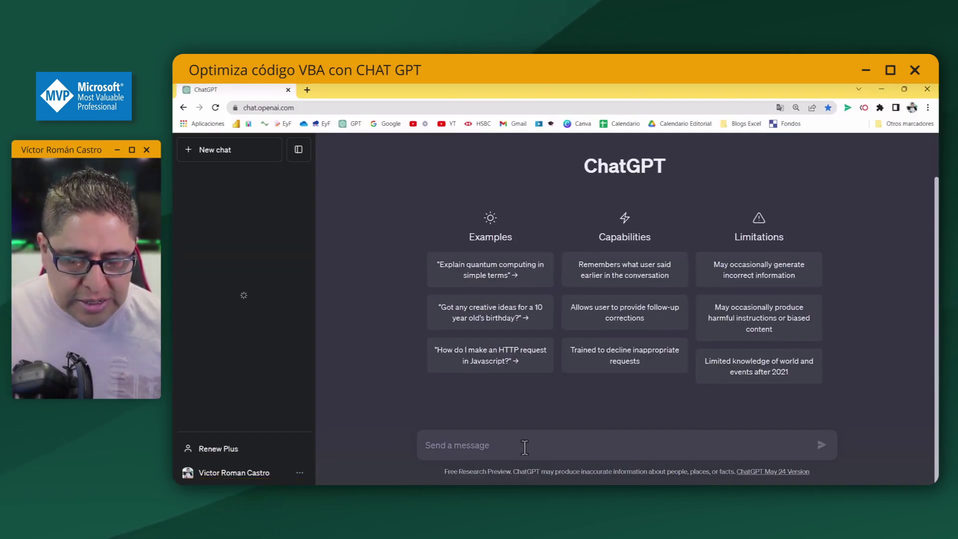
text(actua)
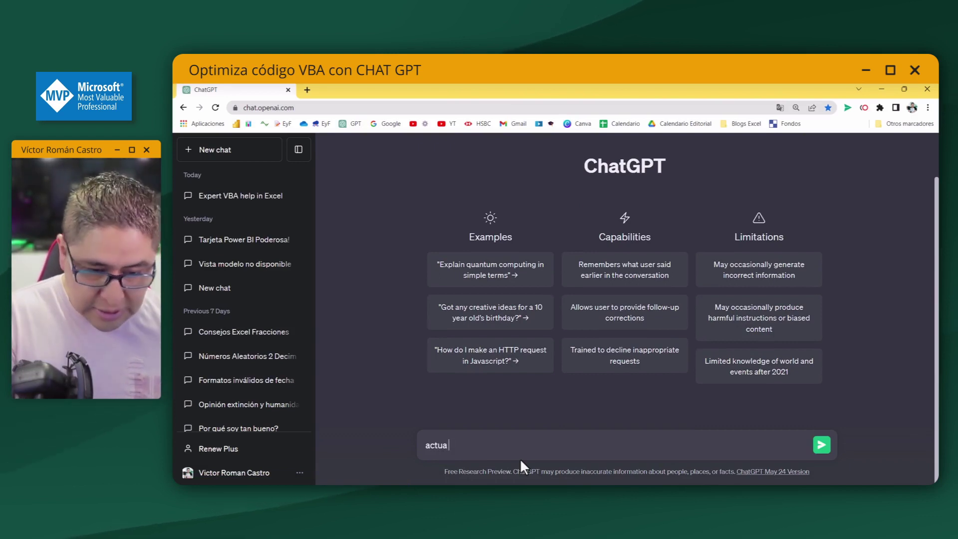
text( como un experto en V)
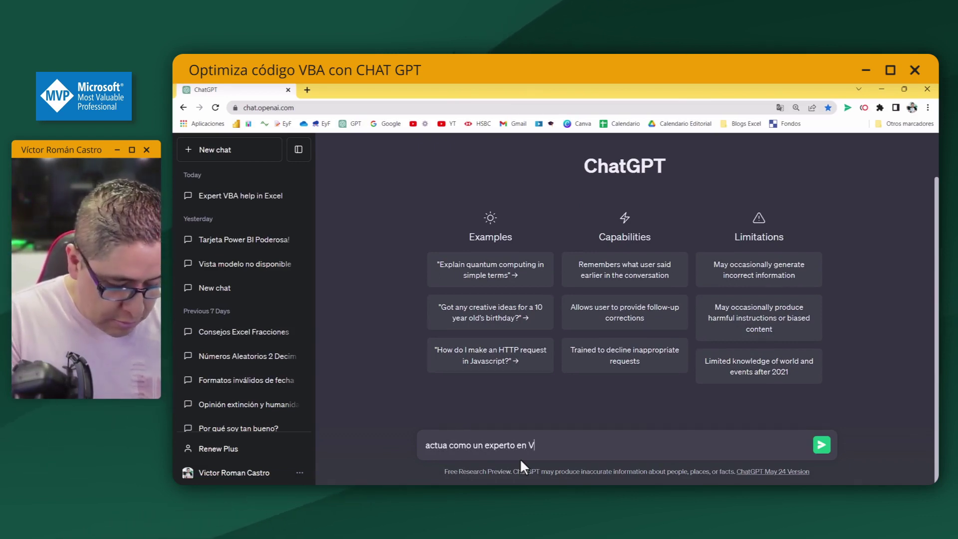
text(BA para ex)
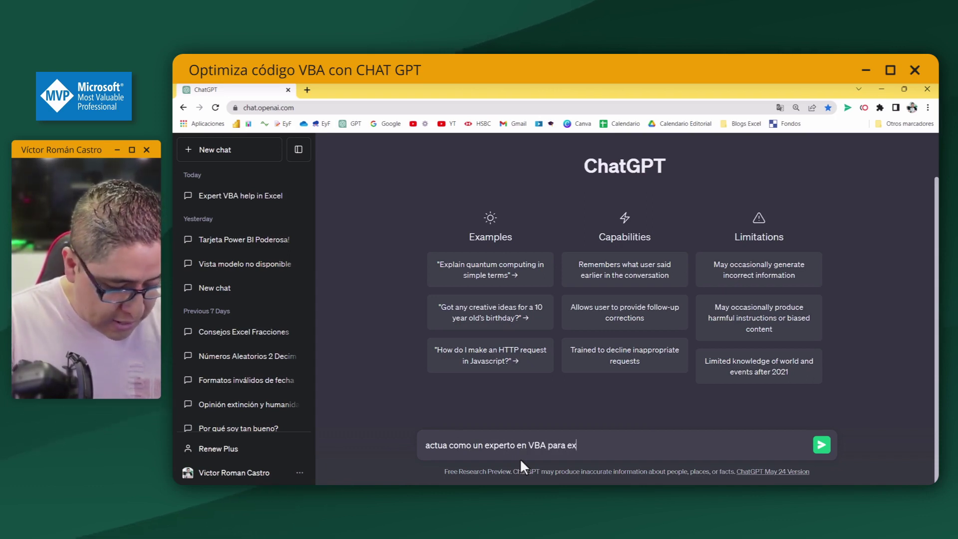
text(cel)
key(Return)
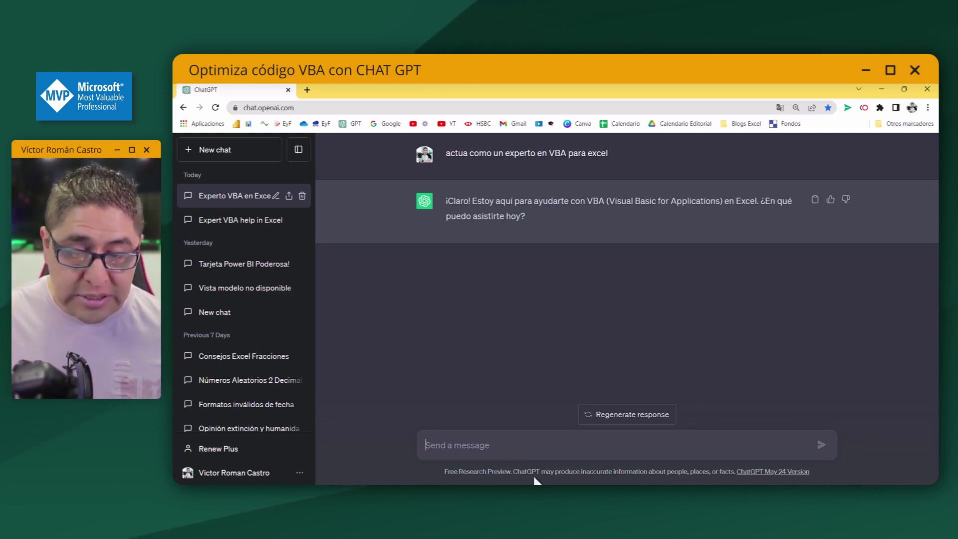
Step: Send ChatGPT the pasted macro, asking to optimize it 'para que funciones igual con menos lineas'
text(optimiza el siguiente codigo)
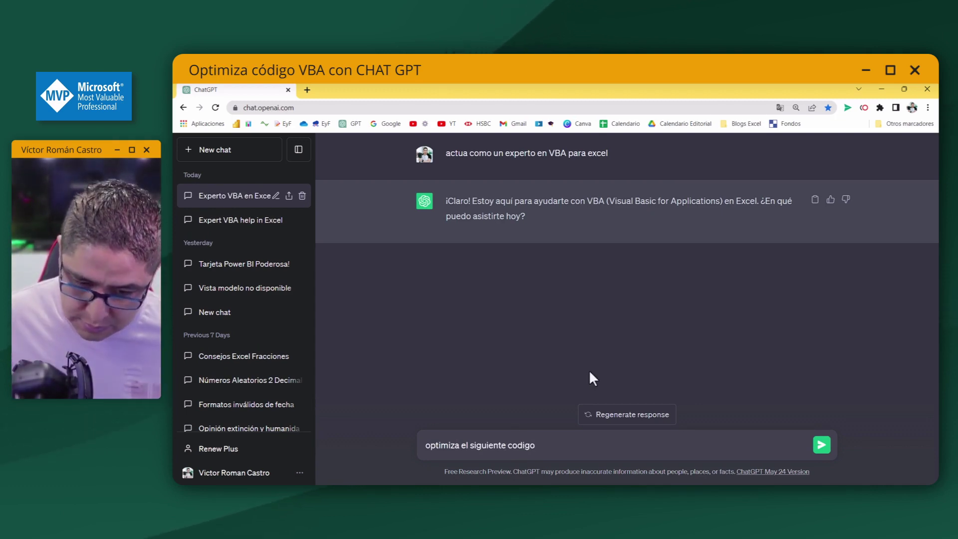
text( para que)
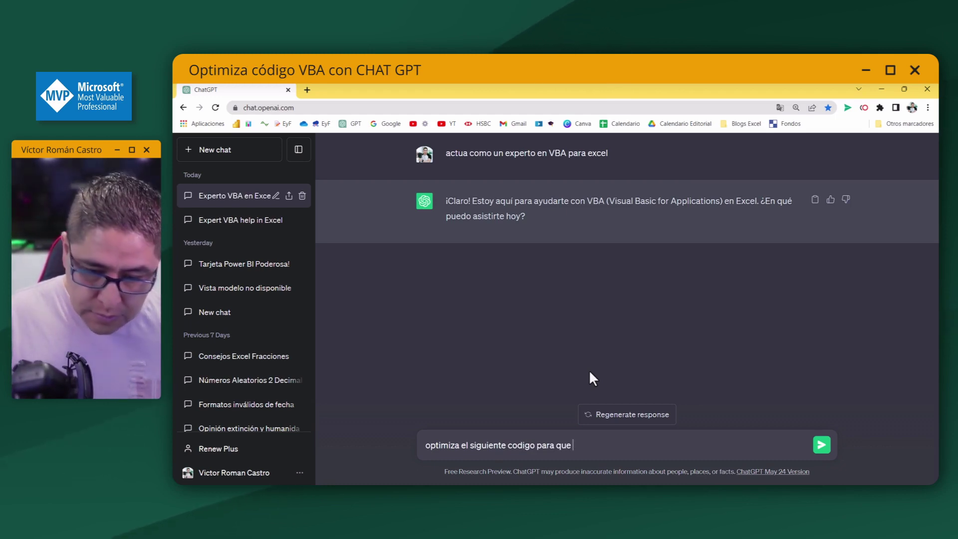
text( funcione)
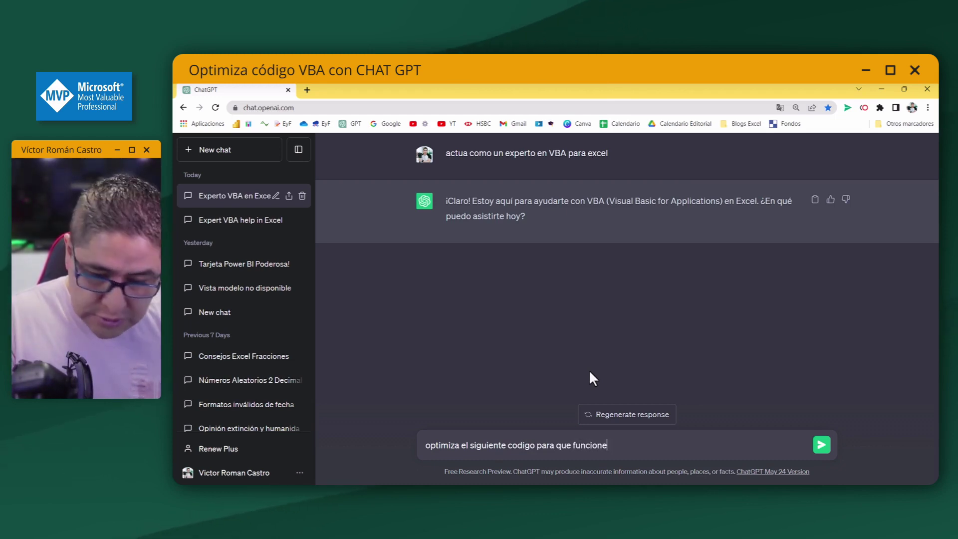
text(s igual con)
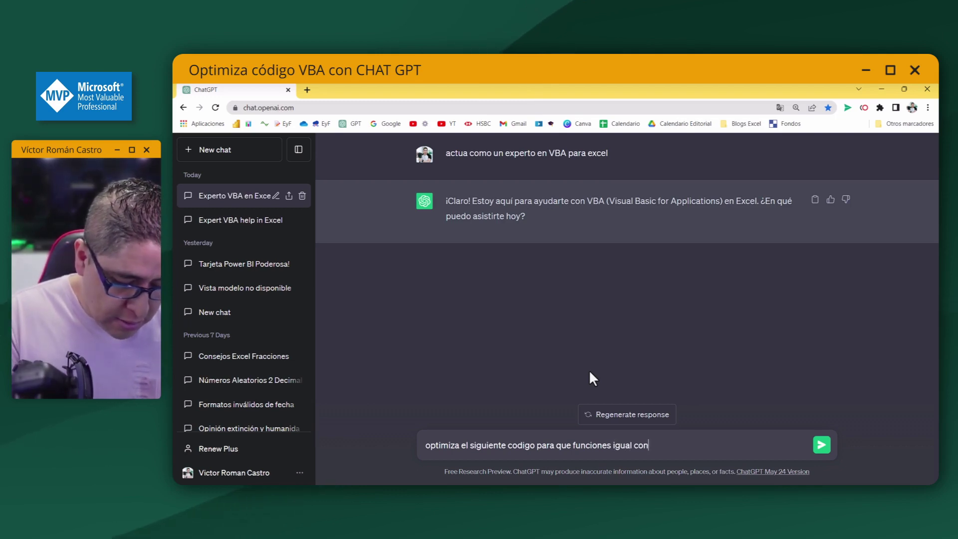
text( menos lineas)
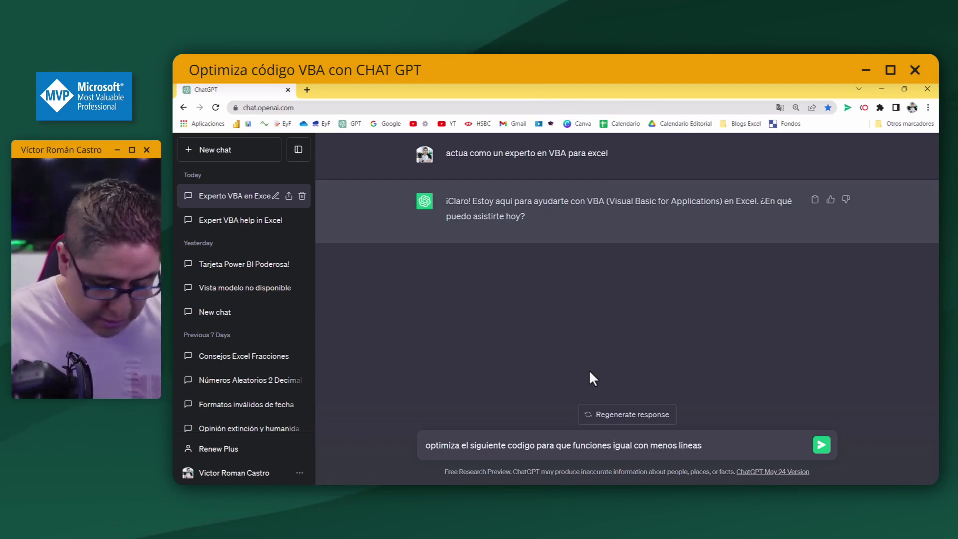
key(shift+Return)
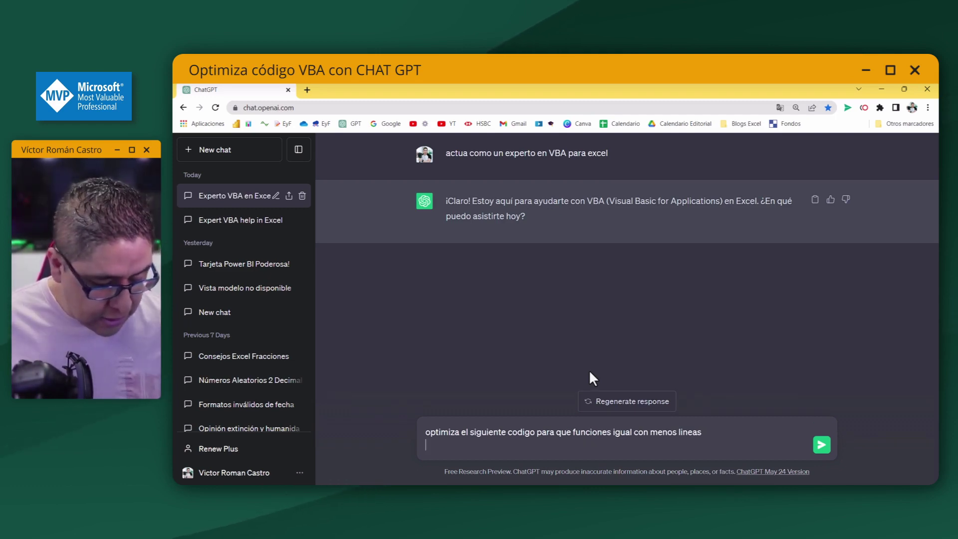
key(ctrl+v)
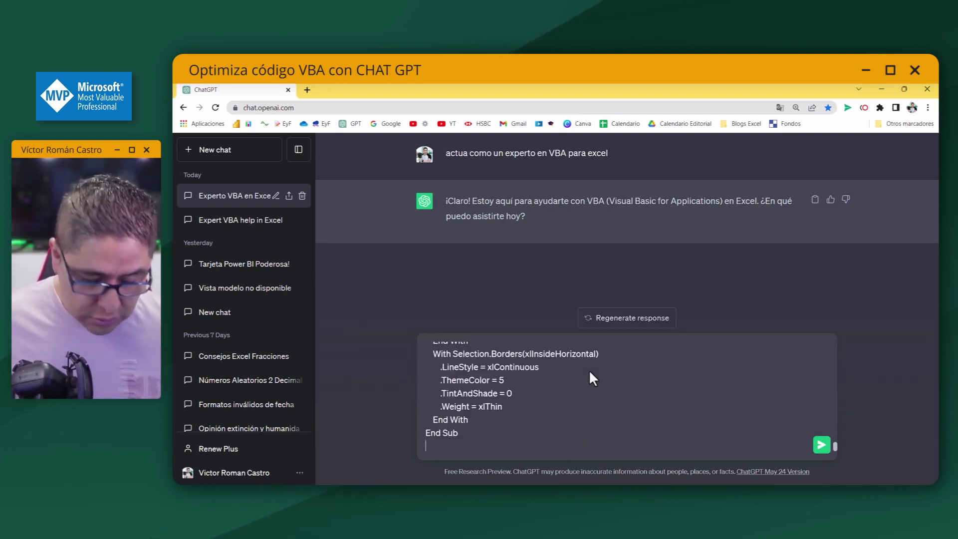
key(Return)
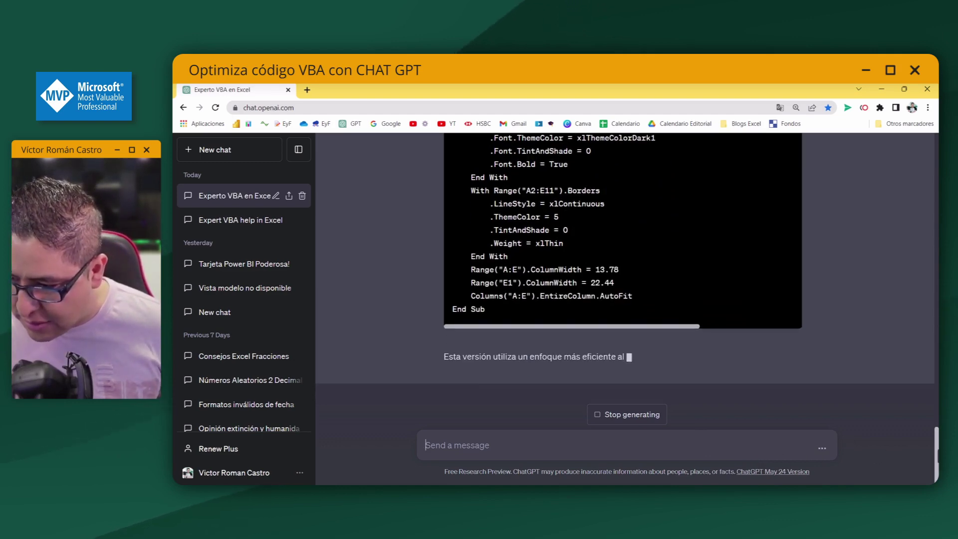
Step: Review ChatGPT's reply and copy the optimized code from Sub Tabla_10_registros to End Sub
scroll(906, 453, up, 3)
scroll(922, 308, up, 10)
scroll(891, 285, up, 5)
scroll(894, 202, up, 10)
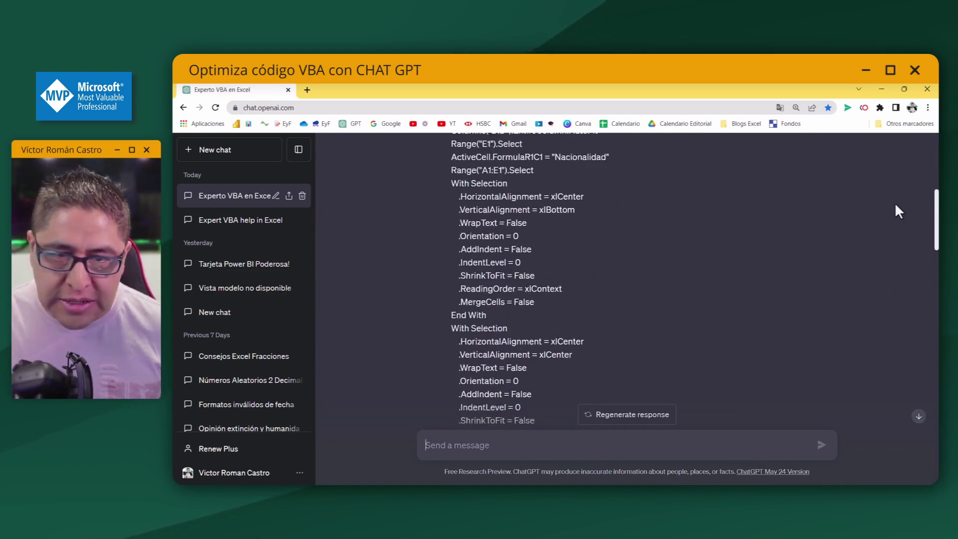
scroll(911, 148, up, 10)
scroll(913, 149, down, 2)
scroll(914, 170, down, 1)
scroll(920, 177, down, 2)
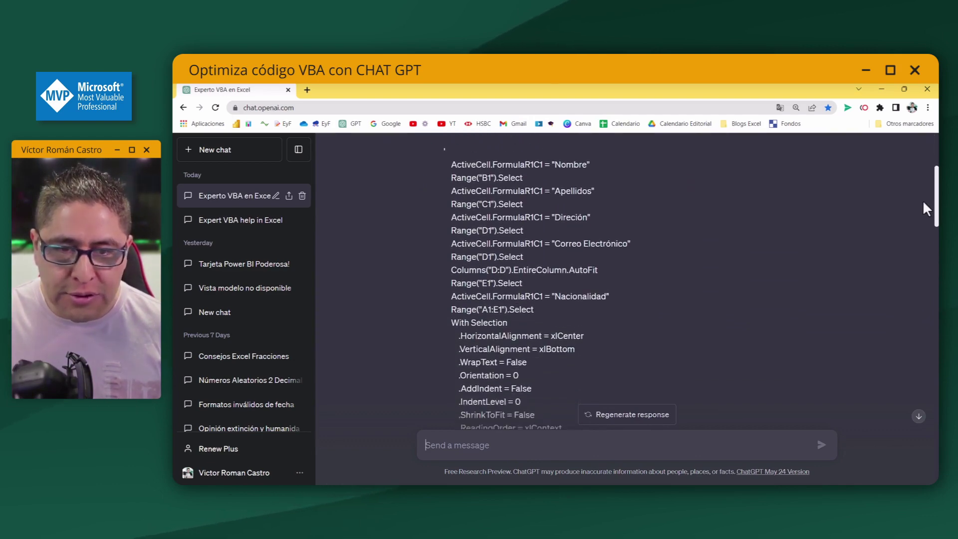
scroll(923, 199, down, 3)
scroll(923, 225, down, 2)
scroll(926, 235, down, 3)
scroll(924, 261, down, 3)
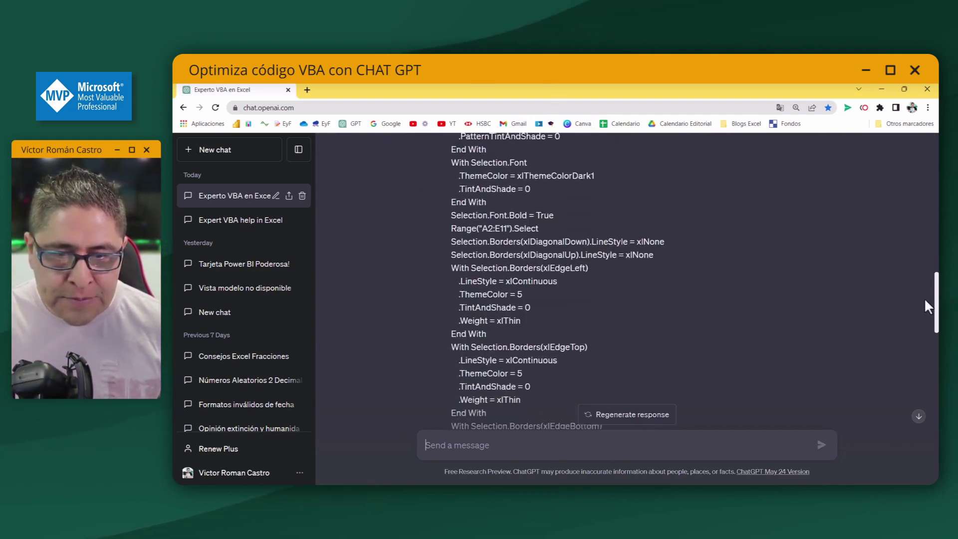
scroll(925, 297, down, 3)
scroll(922, 332, down, 2)
scroll(921, 344, down, 3)
scroll(918, 364, down, 1)
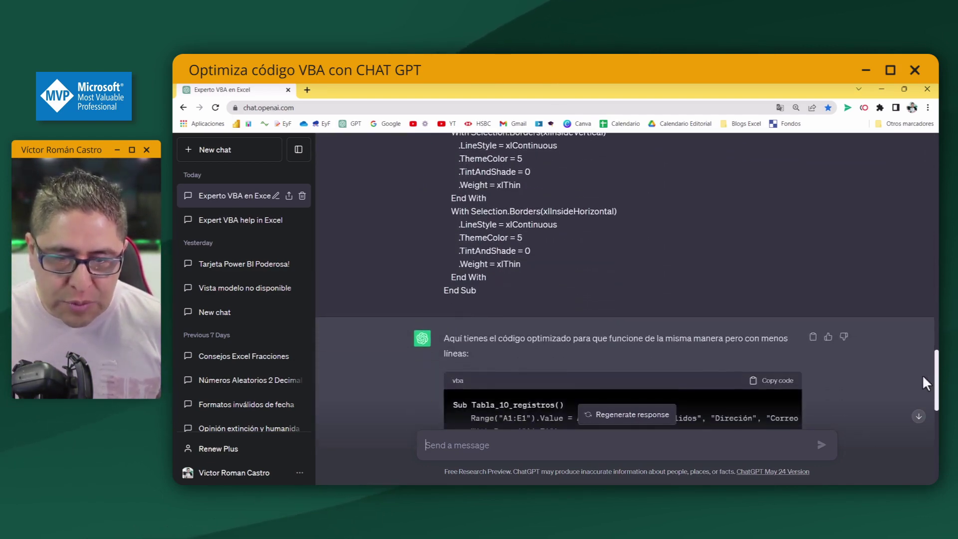
scroll(922, 375, down, 1)
scroll(927, 391, down, 2)
scroll(928, 397, down, 1)
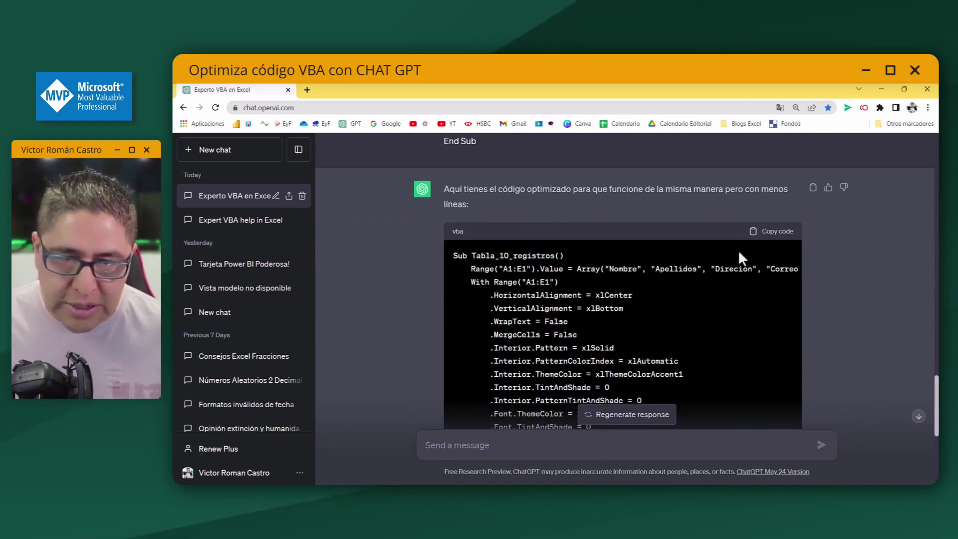
scroll(937, 408, up, 1)
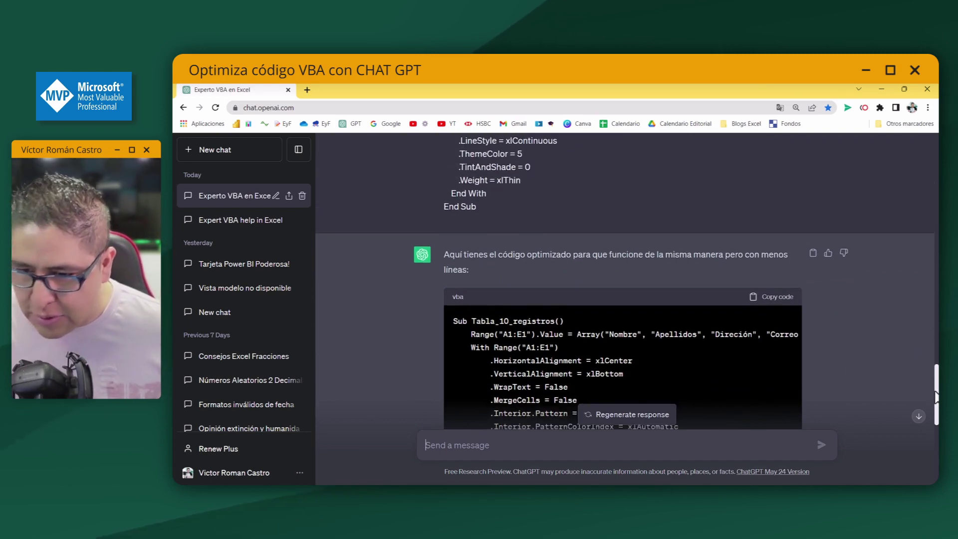
scroll(936, 408, down, 3)
scroll(624, 284, down, 3)
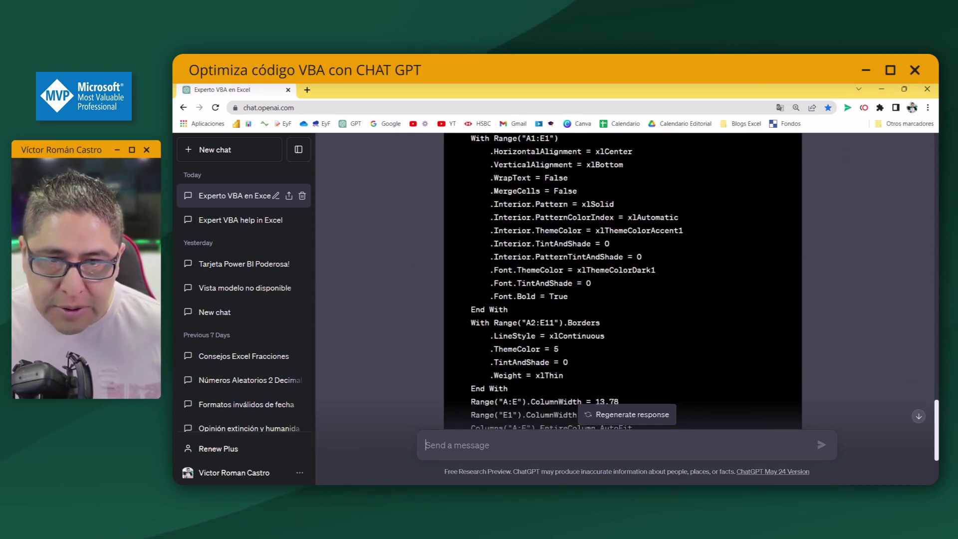
scroll(623, 285, up, 5)
scroll(624, 284, down, 4)
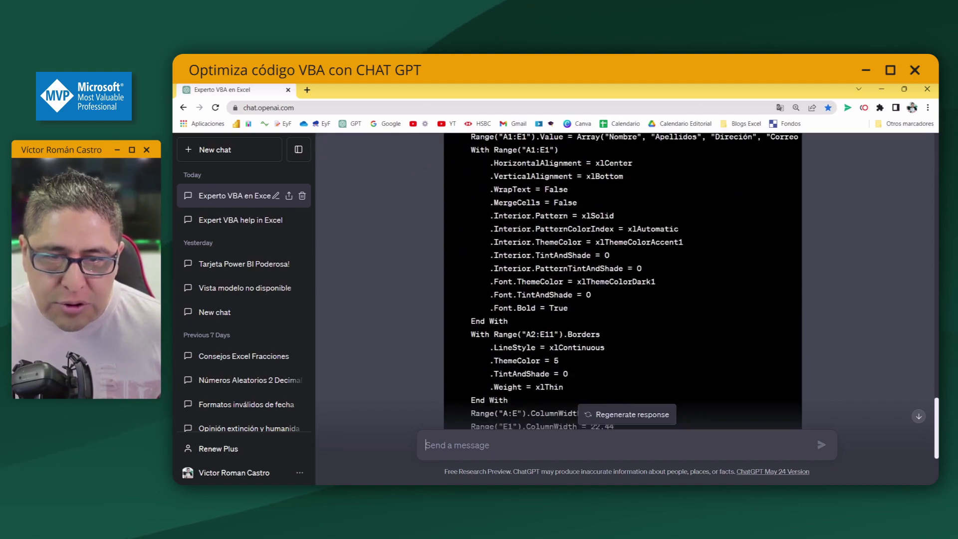
mouse_move(936, 442)
mouse_down()
mouse_move(934, 202)
mouse_move(935, 337)
mouse_up()
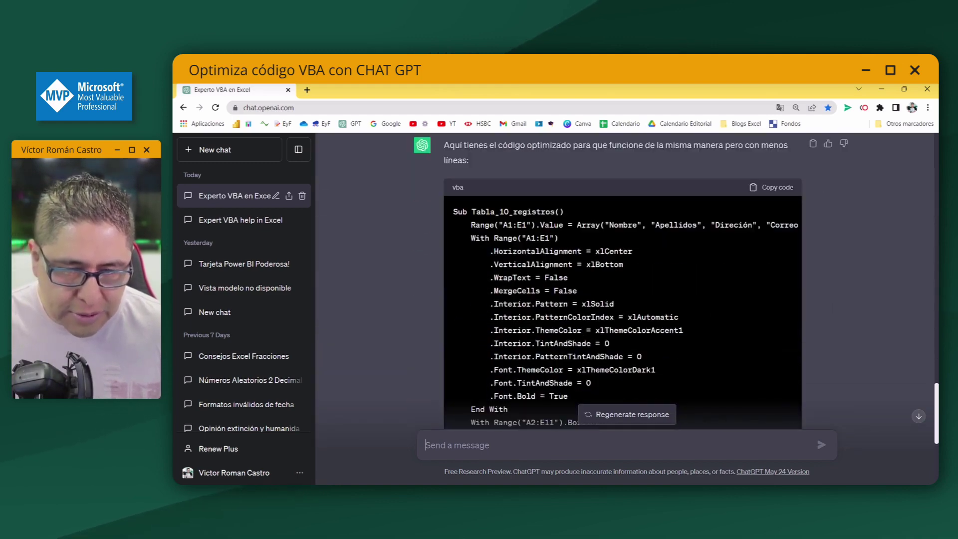
drag(936, 339, 937, 455)
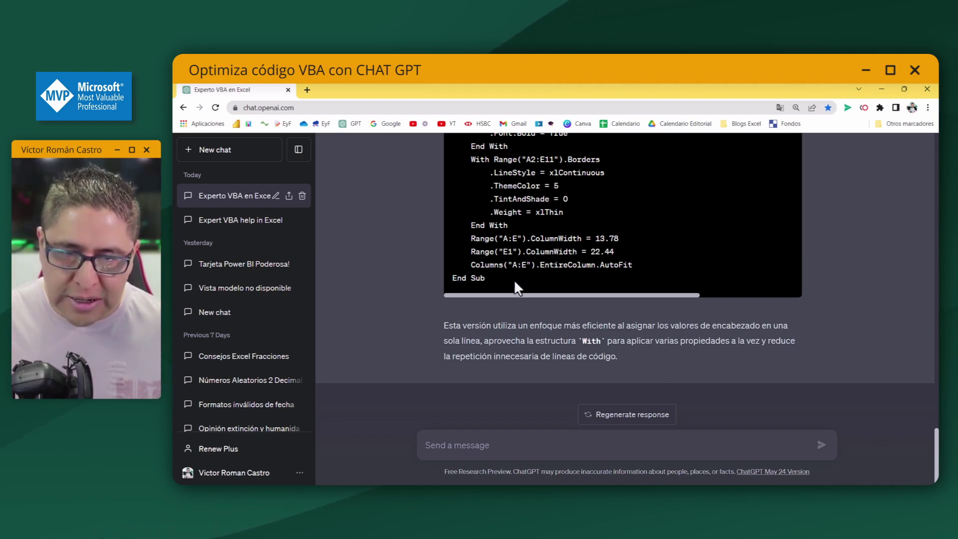
mouse_move(514, 279)
mouse_down()
mouse_move(478, 236)
mouse_move(438, 289)
mouse_move(451, 294)
mouse_up()
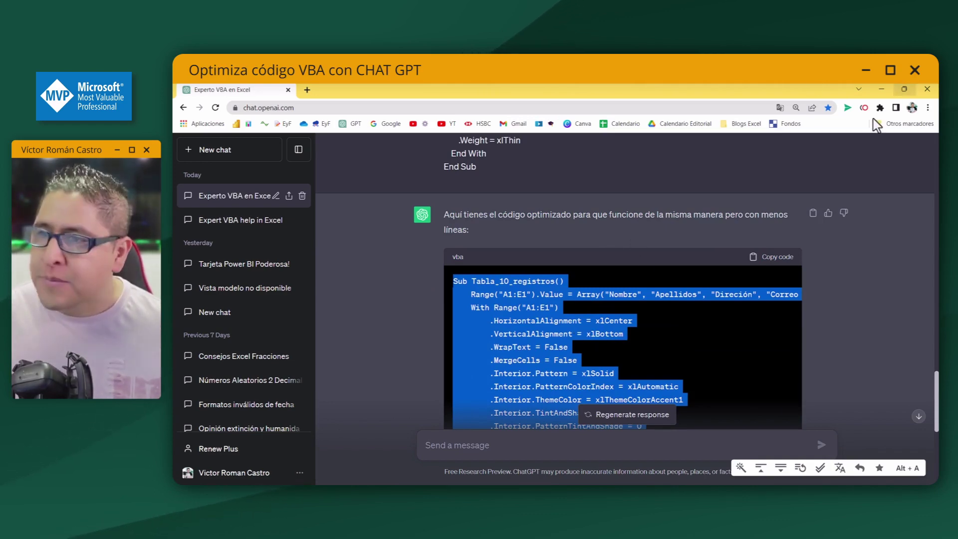
Step: Delete the old recorded code in Módulo1 and paste ChatGPT's optimized macro
click(880, 90)
scroll(639, 316, up, 5)
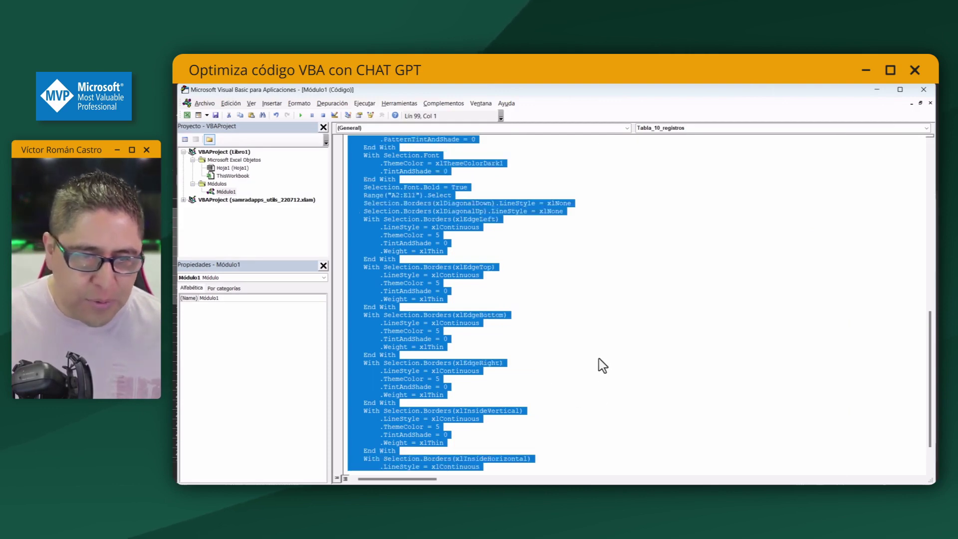
scroll(601, 362, up, 5)
scroll(593, 338, up, 5)
scroll(574, 337, up, 5)
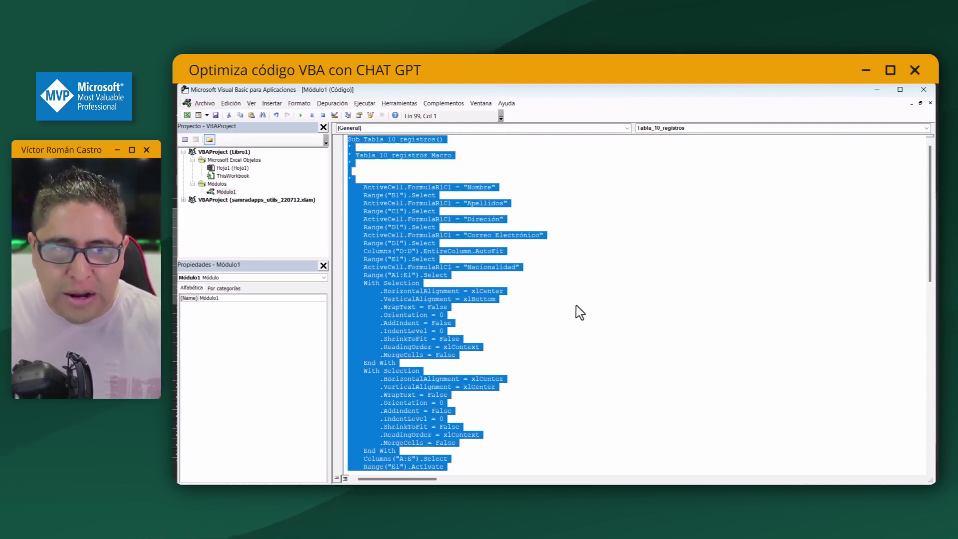
key(Delete)
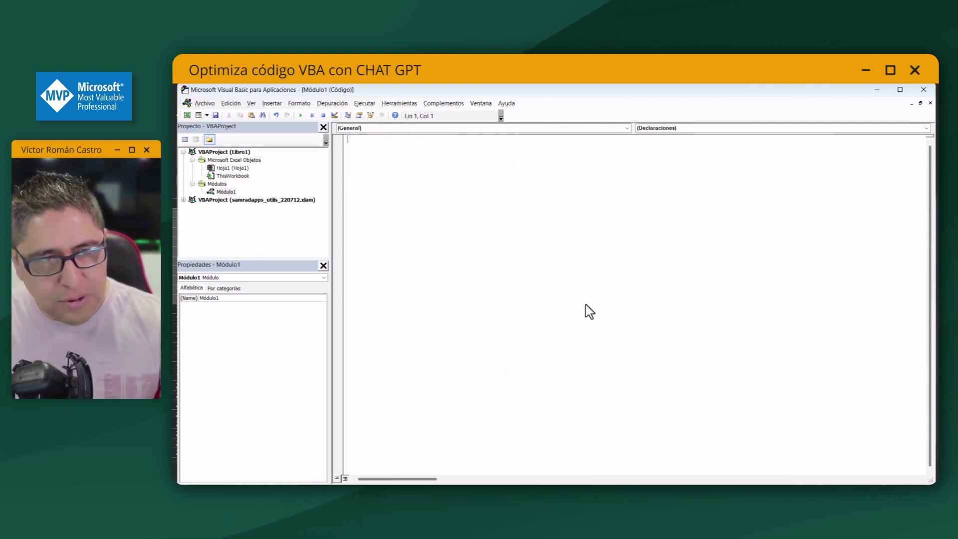
text(Sub Tabla_10_registros()     Range("A1:E1").Value = Array("Nombre", "Apellidos", "Direción", "Correo Electrónico", "Nacionalidad")     With Range("A1:E1")         .HorizontalAlignment = xlCenter         .VerticalAlignment = xlBottom         .WrapText = False         .MergeCells = False         .Interior.Pattern = xlSolid         .Interior.PatternColorIndex = xlAutomatic         .Interior.ThemeColor = xlThemeColorAccent1         .Interior.TintAndShade = 0         .Interior.PatternTintAndShade = 0         .Font.ThemeColor = xlThemeColorDark1         .Font.TintAndShade = 0         .Font.Bold = True     End With     With Range("A2:E11").Borders         .LineStyle = xlContinuous         .ThemeColor = 5         .TintAndShade = 0         .Weight = xlThin     End With     Range("A:E").ColumnWidth = 13.78     Range("E1").ColumnWidth = 22.44     Columns("A:E").EntireColumn.AutoFit End Sub)
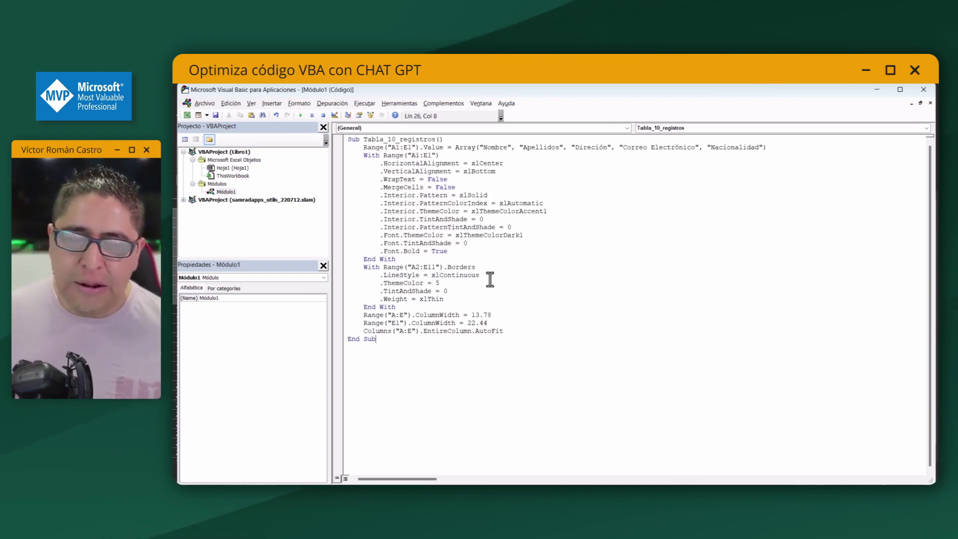
Step: Reopen the VBA editor with Alt+F11 and snap it beside the workbook
click(921, 91)
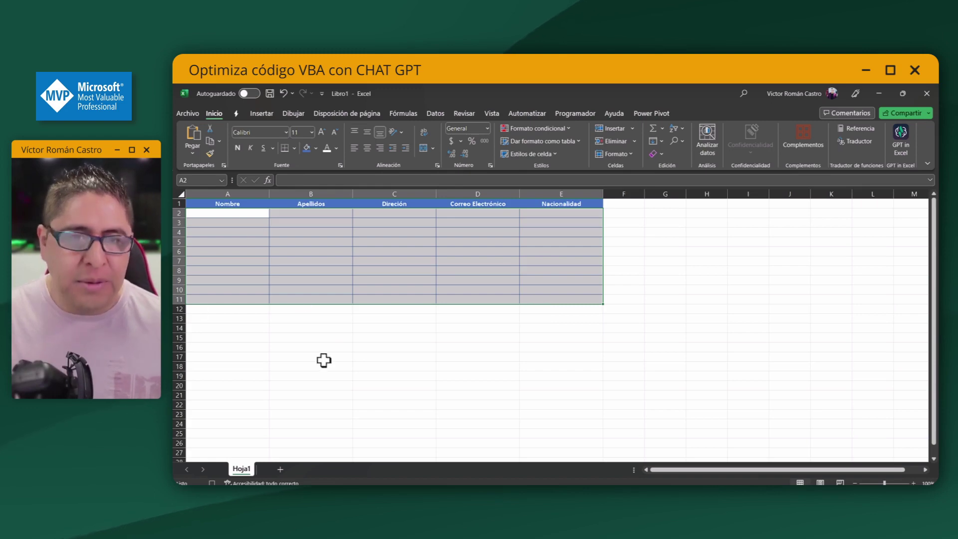
key(alt+F11)
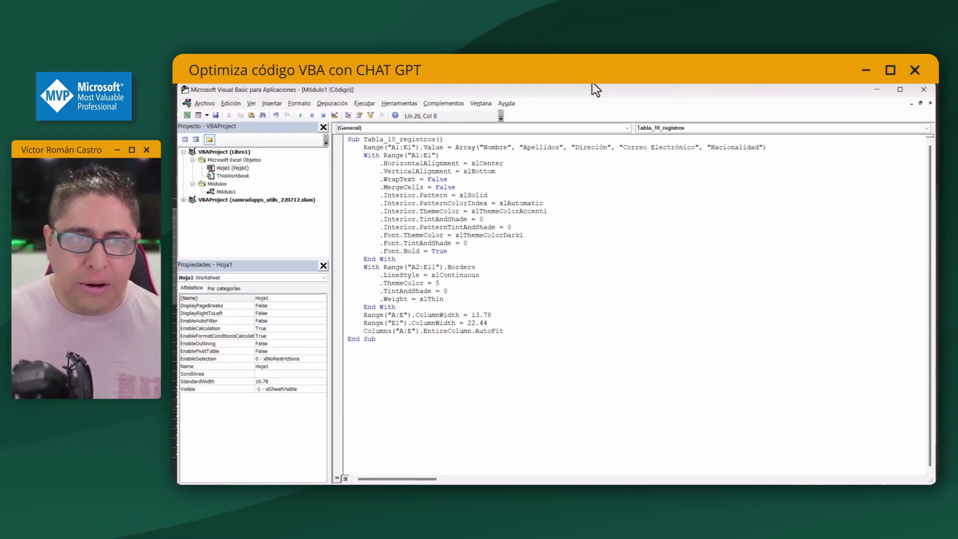
drag(602, 95, 541, 119)
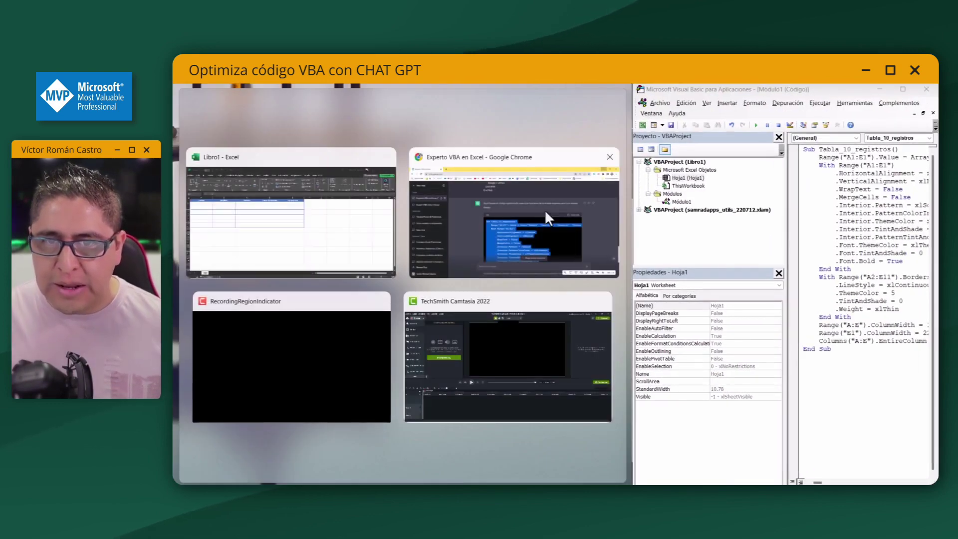
click(379, 236)
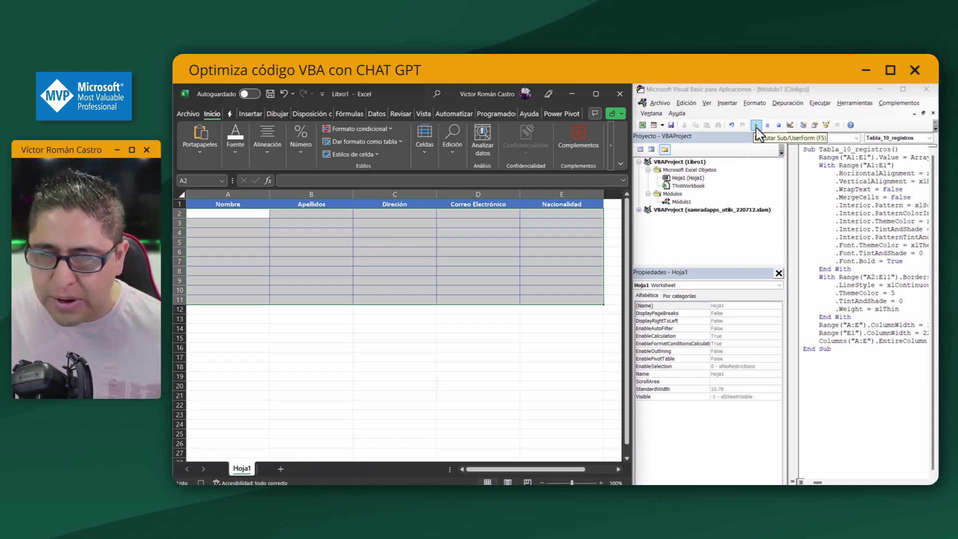
Step: Dismiss the warning and delete rows 1–12 holding the old table with Eliminar
click(181, 310)
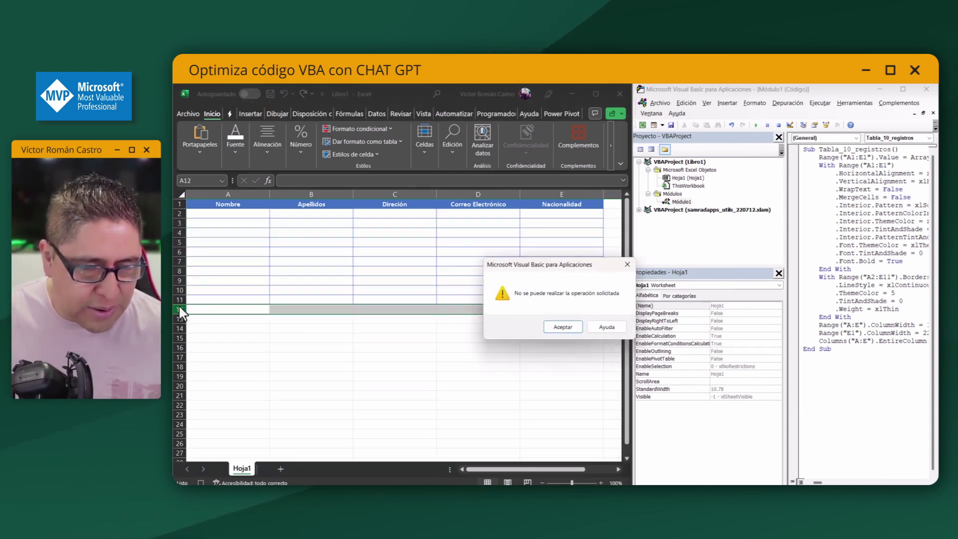
key(Return)
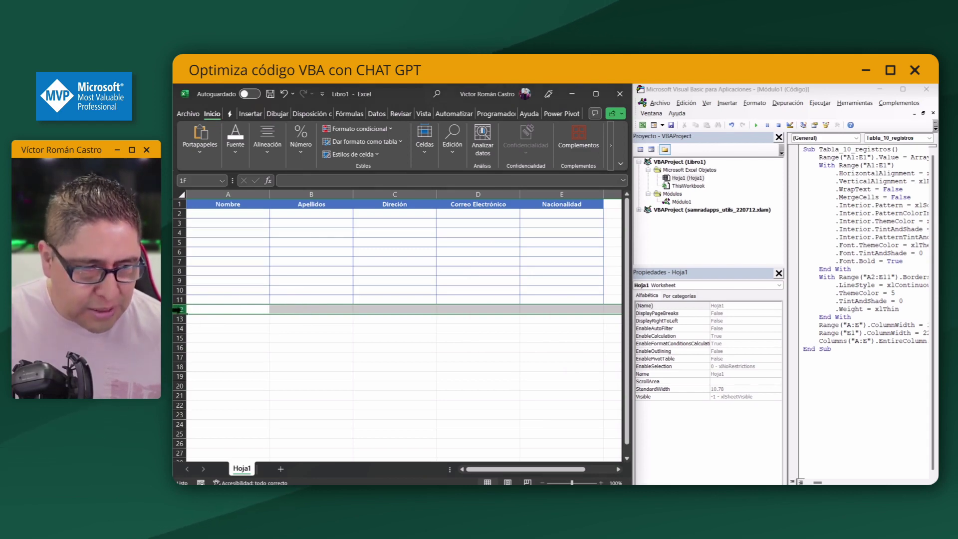
drag(177, 310, 179, 204)
right_click(321, 247)
click(349, 362)
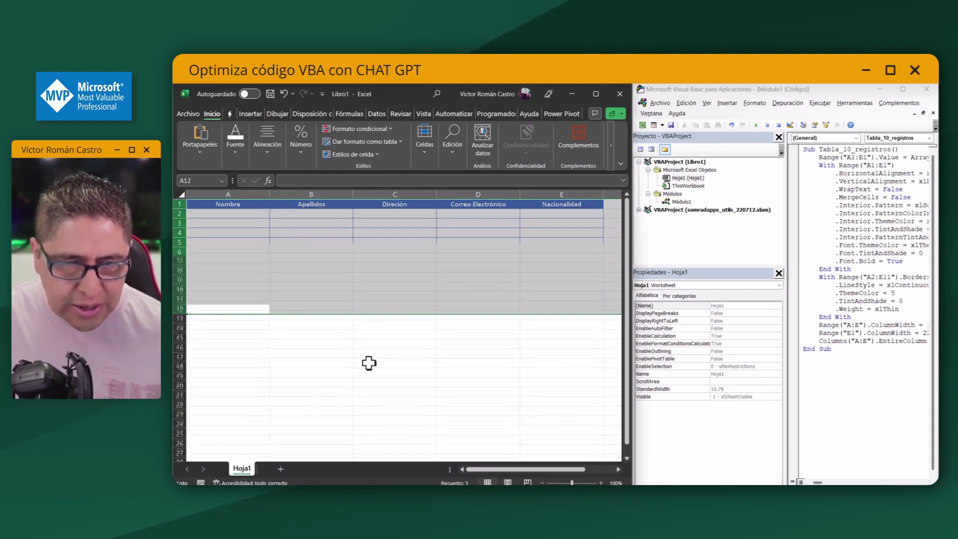
Step: From cell A1, run the optimized macro, then drag the column borders to widen columns A–E evenly
click(217, 208)
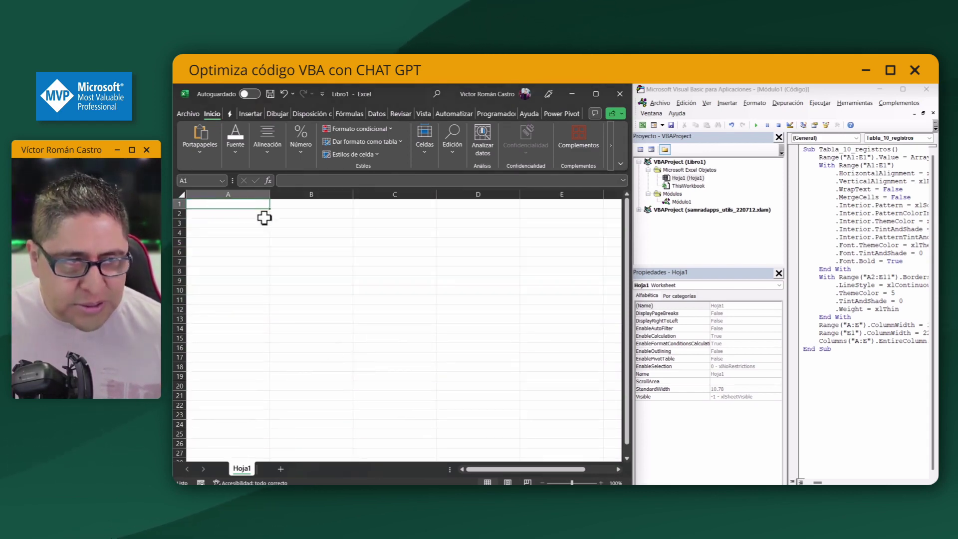
click(756, 125)
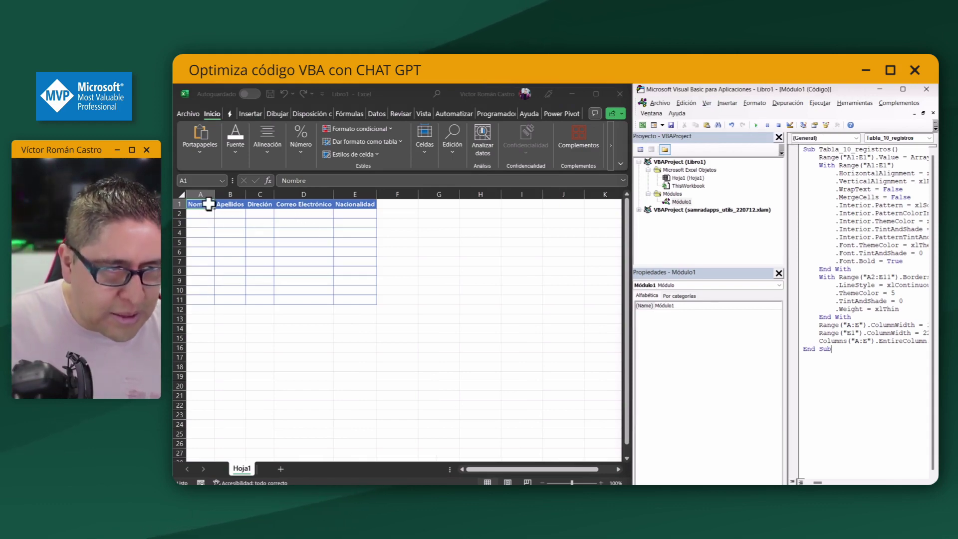
drag(202, 194, 350, 194)
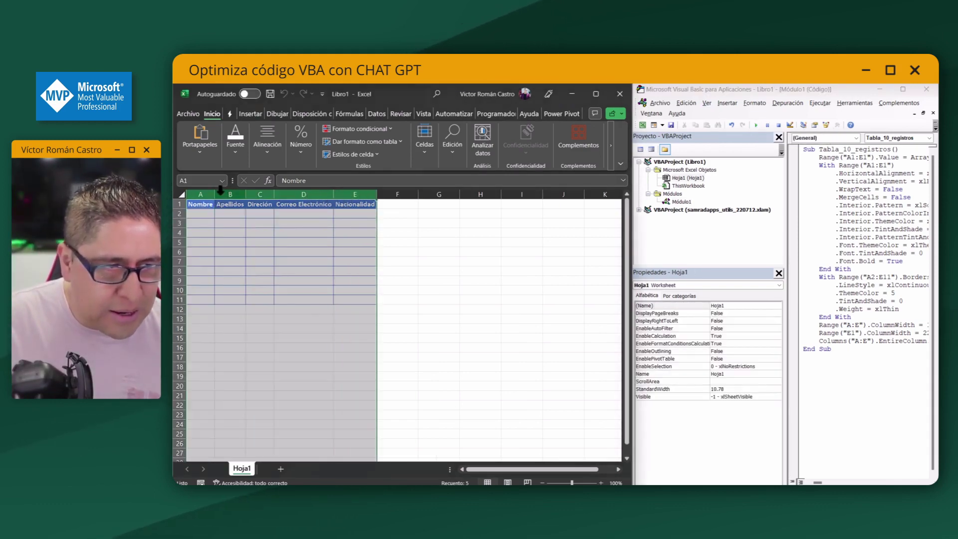
drag(215, 194, 243, 194)
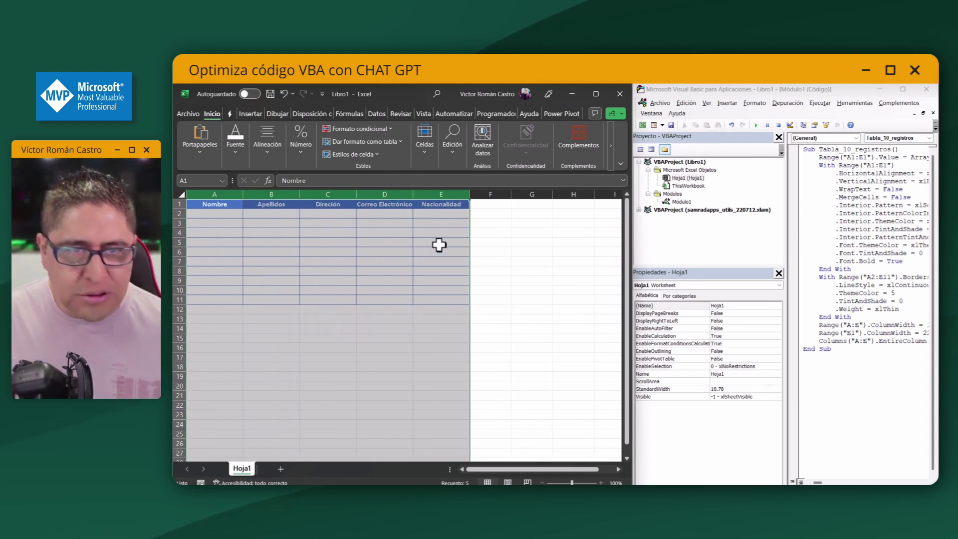
drag(419, 191, 428, 195)
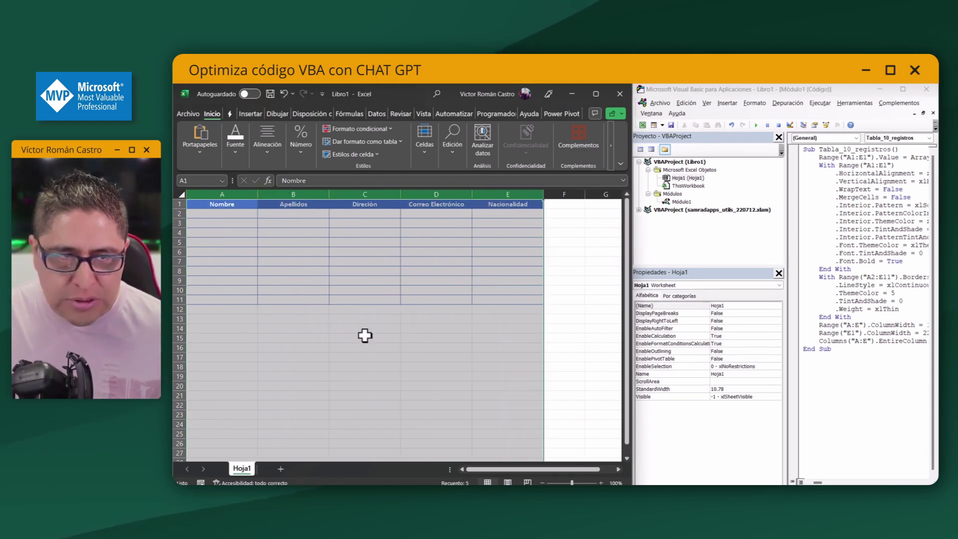